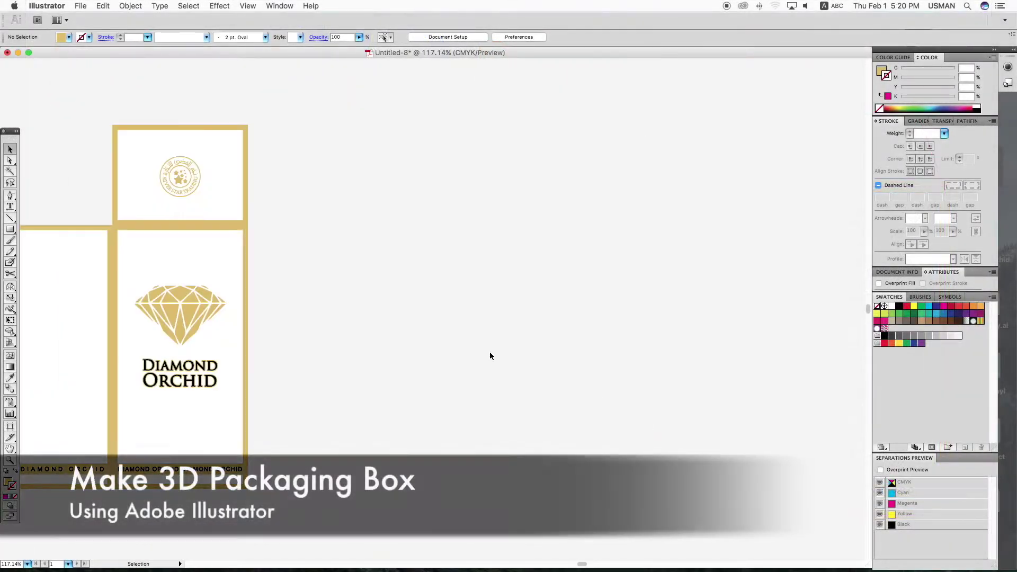
# Select the front panel group and then the left side panel of the dieline
pyautogui.hscroll(-3, 490, 356)
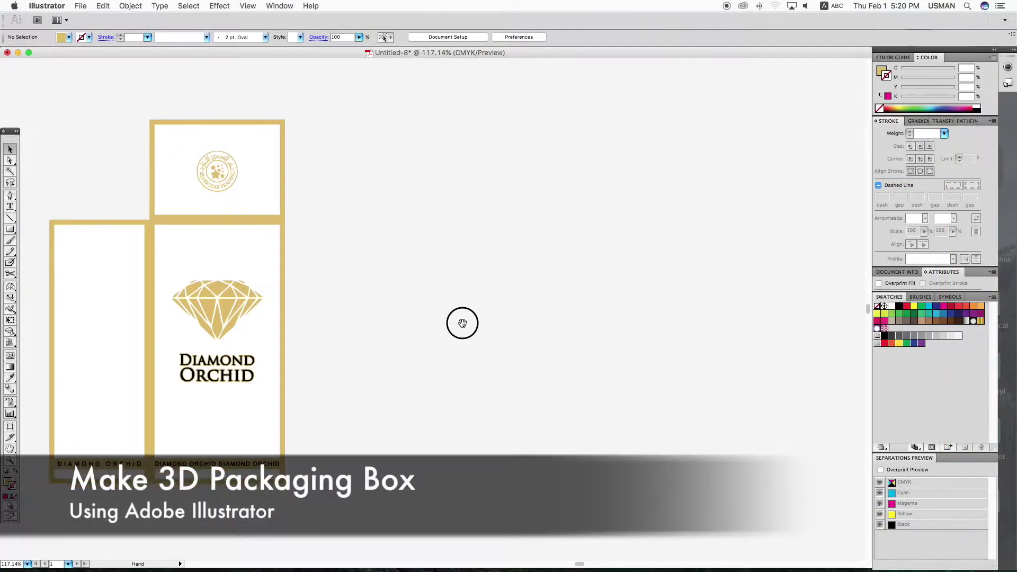
pyautogui.moveTo(422, 331); pyautogui.dragTo(425, 325)
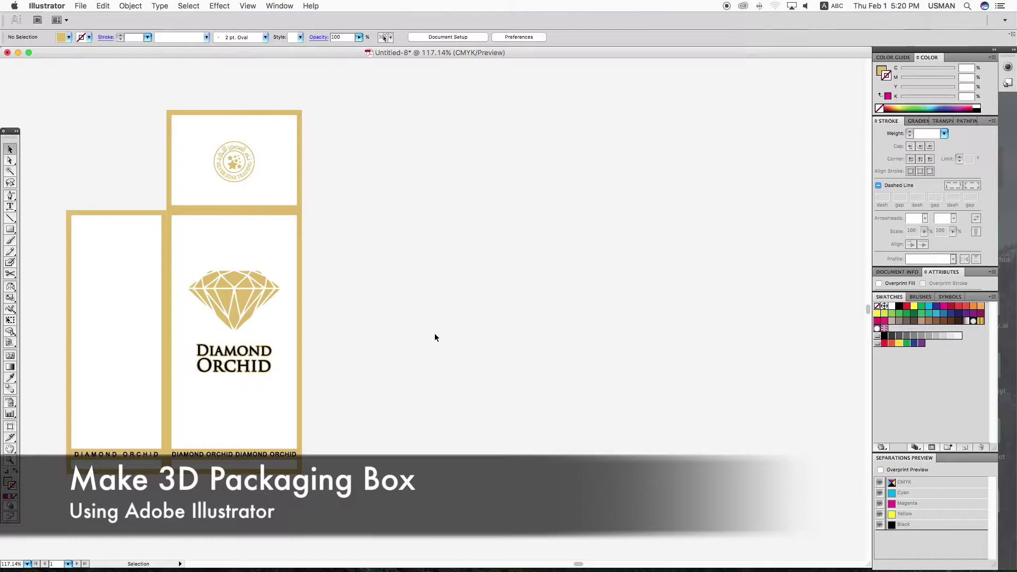
pyautogui.press('a')
pyautogui.moveTo(311, 227); pyautogui.dragTo(183, 477)
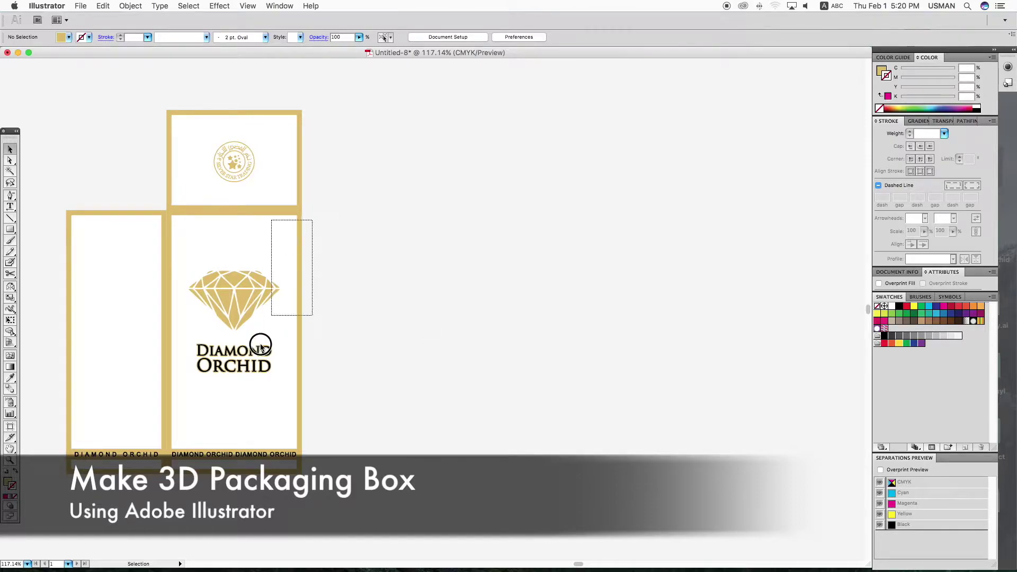
pyautogui.press('v')
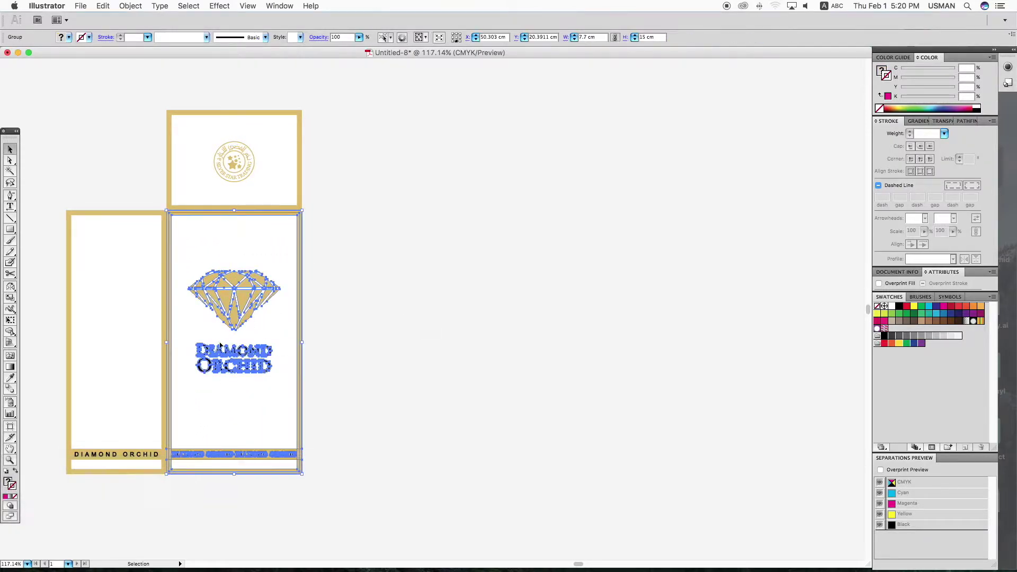
pyautogui.moveTo(55, 190); pyautogui.dragTo(156, 494)
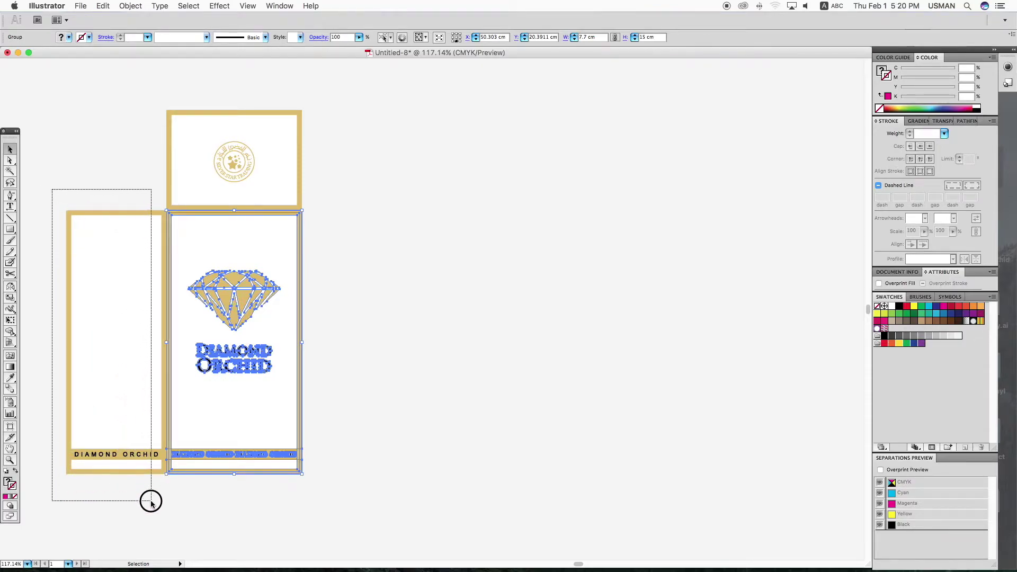
pyautogui.click(364, 450)
# Pick the large gold diamond inside the front panel, then isolate the blank left side panel
pyautogui.moveTo(280, 335); pyautogui.dragTo(341, 336)
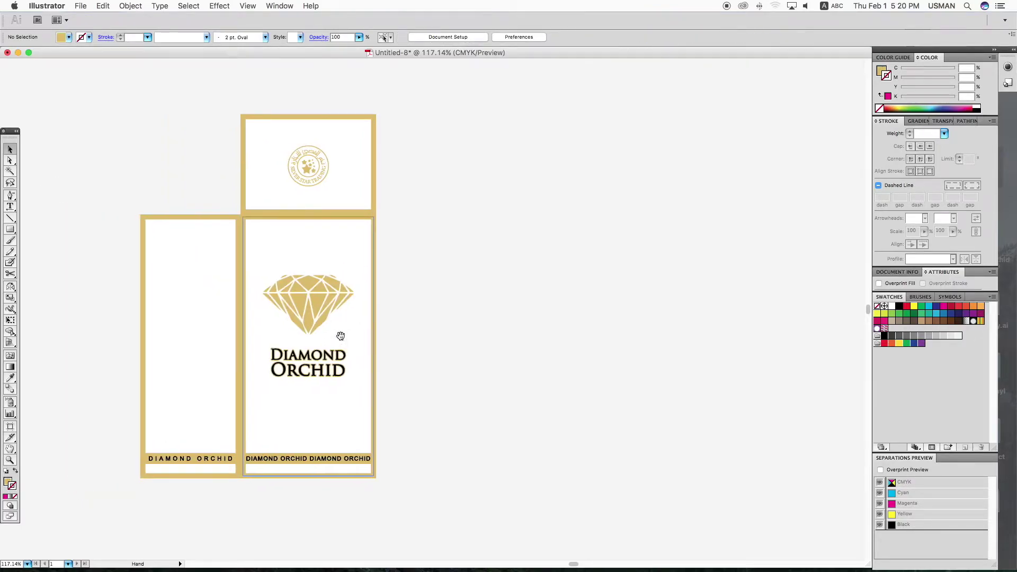
pyautogui.doubleClick(320, 297)
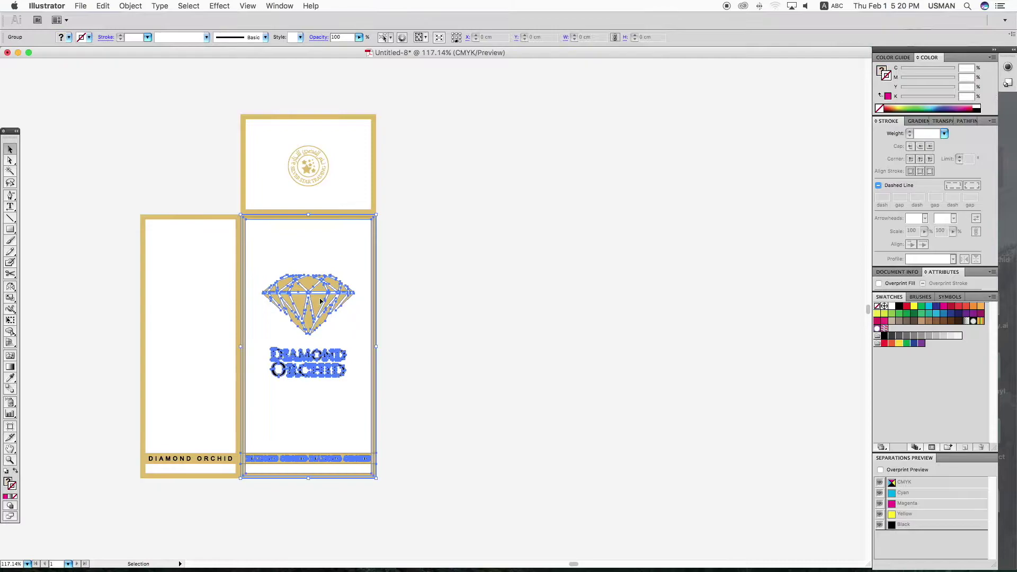
pyautogui.click(320, 299)
pyautogui.click(140, 214)
pyautogui.doubleClick(200, 286)
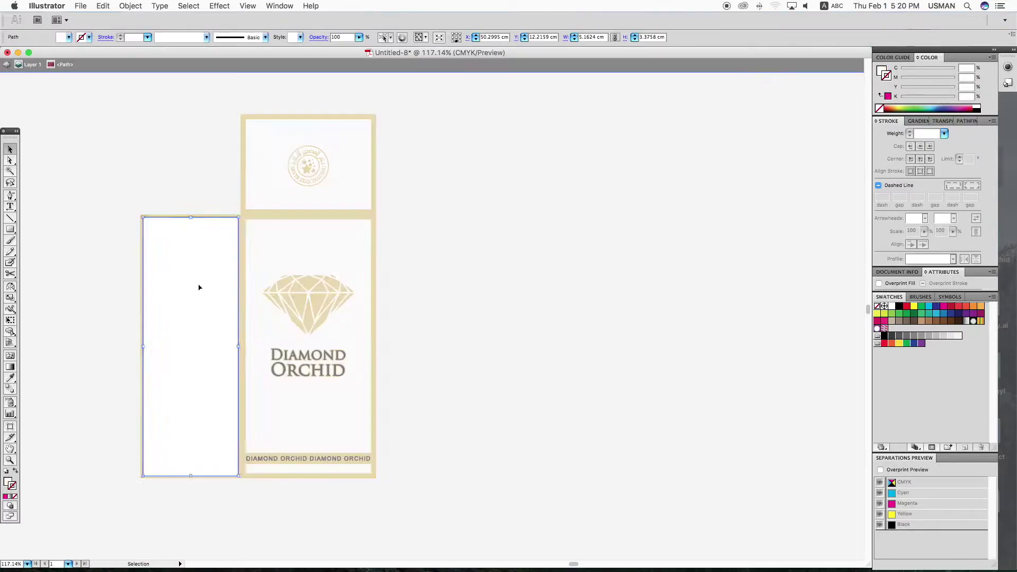
# Paste the gold diamond onto the left panel, shrink it, and repeat copies downward in rows
pyautogui.press('super+v')
pyautogui.moveTo(424, 311); pyautogui.dragTo(164, 255)
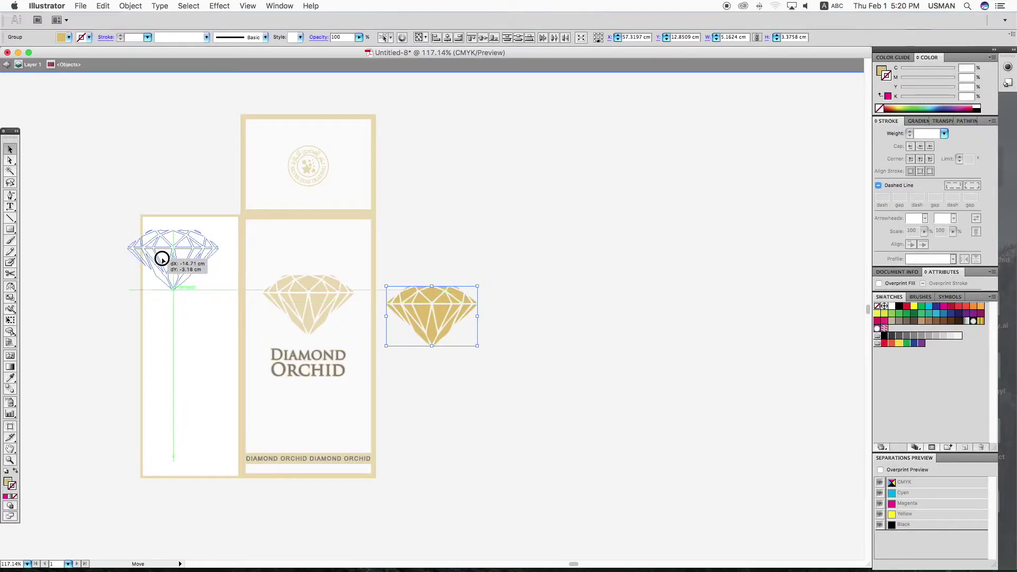
pyautogui.moveTo(218, 231)
pyautogui.mouseDown()
pyautogui.moveTo(192, 248)
pyautogui.moveTo(175, 238)
pyautogui.moveTo(217, 238)
pyautogui.moveTo(182, 265)
pyautogui.mouseUp()
pyautogui.keyDown('shift'); pyautogui.click(211, 236); pyautogui.keyUp('shift')
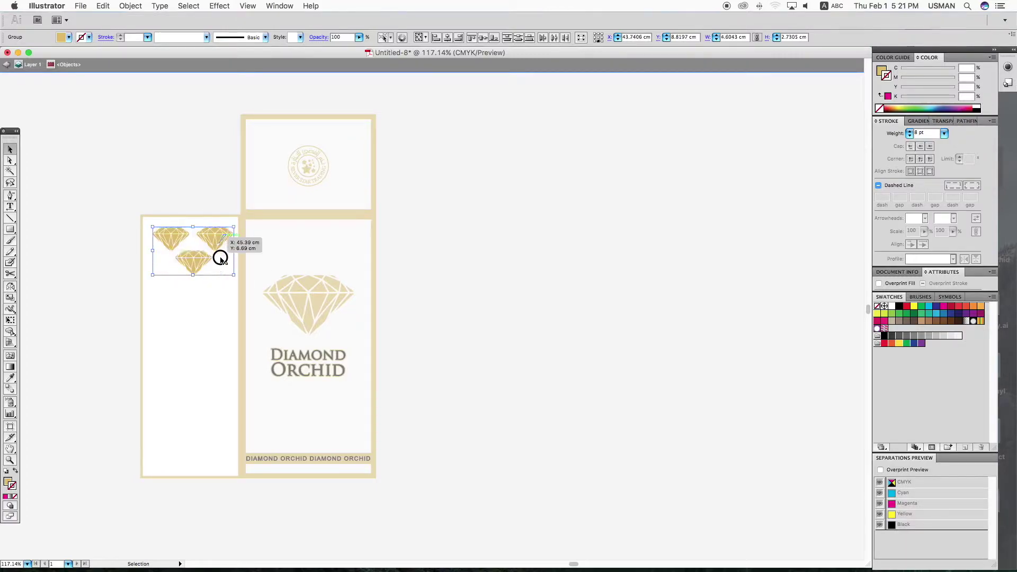
pyautogui.click(218, 278)
pyautogui.moveTo(173, 208)
pyautogui.mouseDown()
pyautogui.moveTo(218, 234)
pyautogui.moveTo(219, 283)
pyautogui.mouseUp()
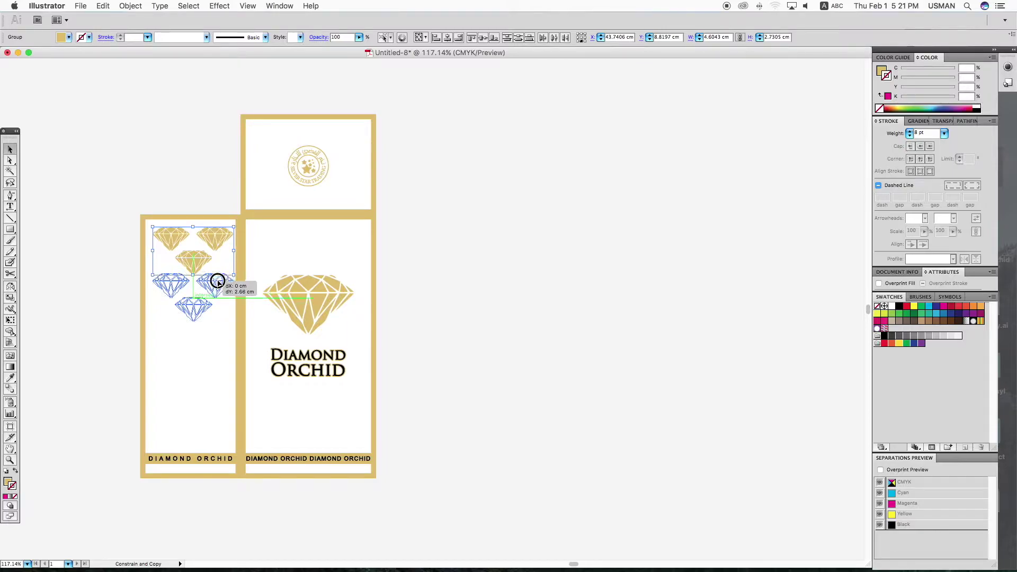
pyautogui.hotkey('ctrl', 'd')
pyautogui.hotkey('ctrl', 'd')
pyautogui.hotkey('ctrl', 'd')
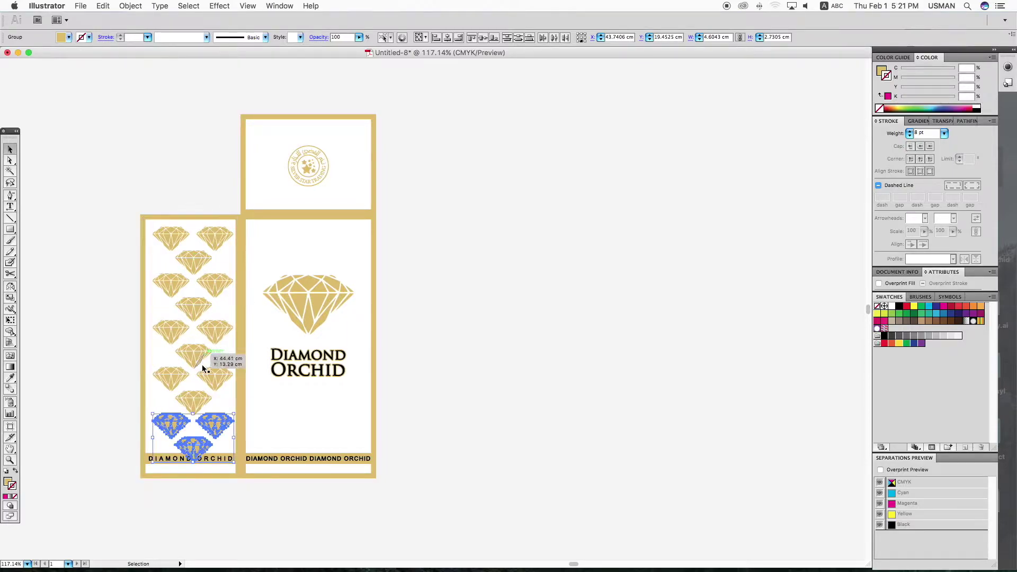
# Group all the small diamonds and fit the pattern above the DIAMOND ORCHID text
pyautogui.moveTo(200, 411); pyautogui.dragTo(223, 379)
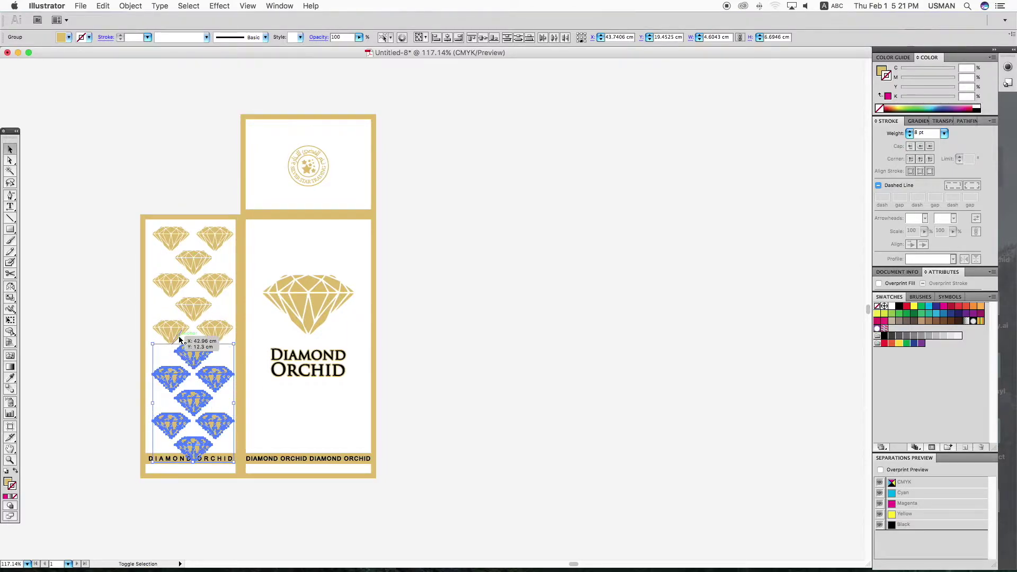
pyautogui.keyDown('shift'); pyautogui.click(215, 331); pyautogui.keyUp('shift')
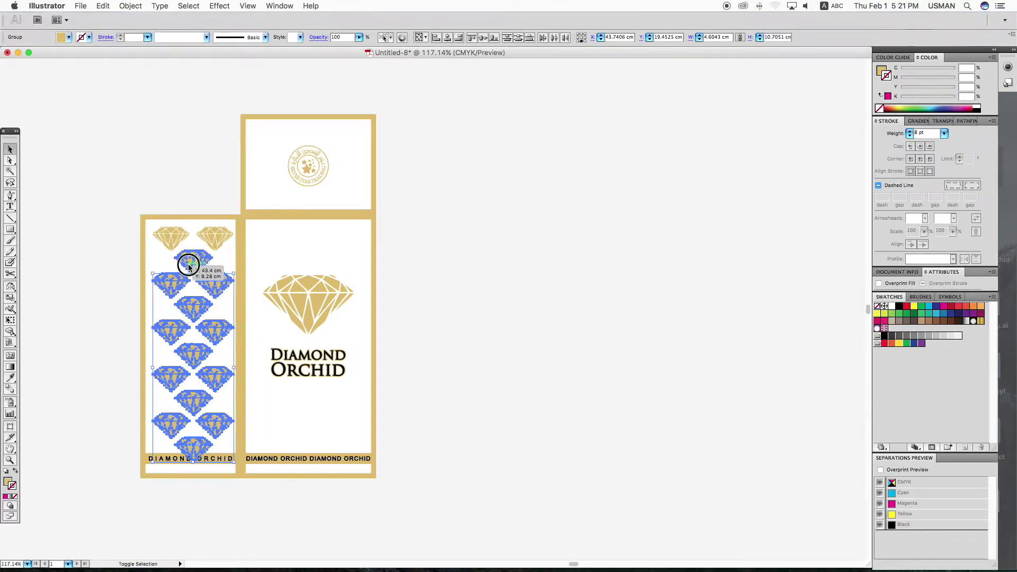
pyautogui.keyDown('shift'); pyautogui.click(193, 260); pyautogui.keyUp('shift')
pyautogui.keyDown('shift'); pyautogui.click(171, 239); pyautogui.keyUp('shift')
pyautogui.keyDown('shift'); pyautogui.click(214, 238); pyautogui.keyUp('shift')
pyautogui.hotkey('ctrl', 'g')
pyautogui.press('v')
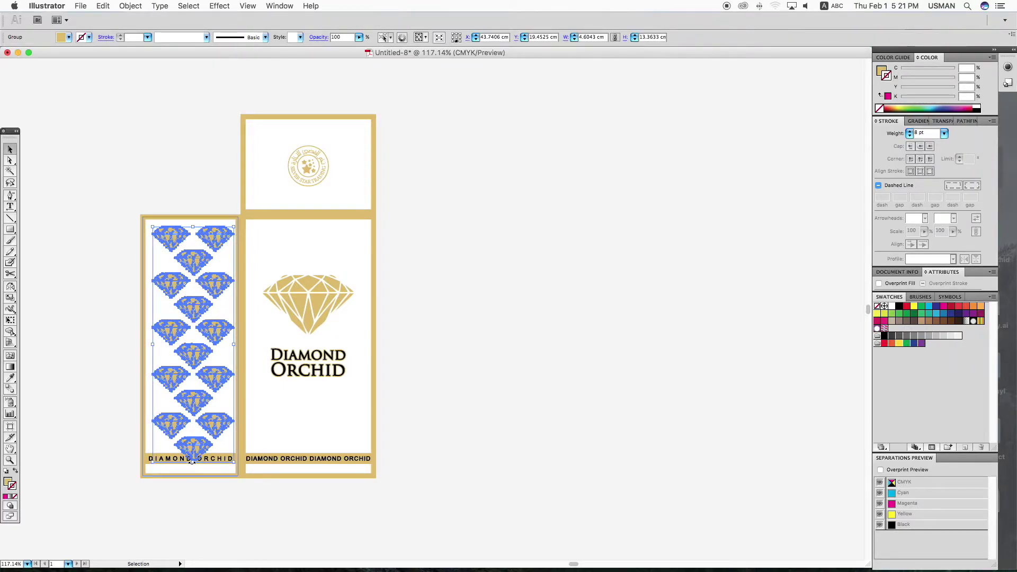
pyautogui.moveTo(192, 460); pyautogui.dragTo(193, 450)
pyautogui.press('Left')
pyautogui.press('Left')
pyautogui.press('Up')
pyautogui.press('Up')
pyautogui.press('Up')
pyautogui.press('Left')
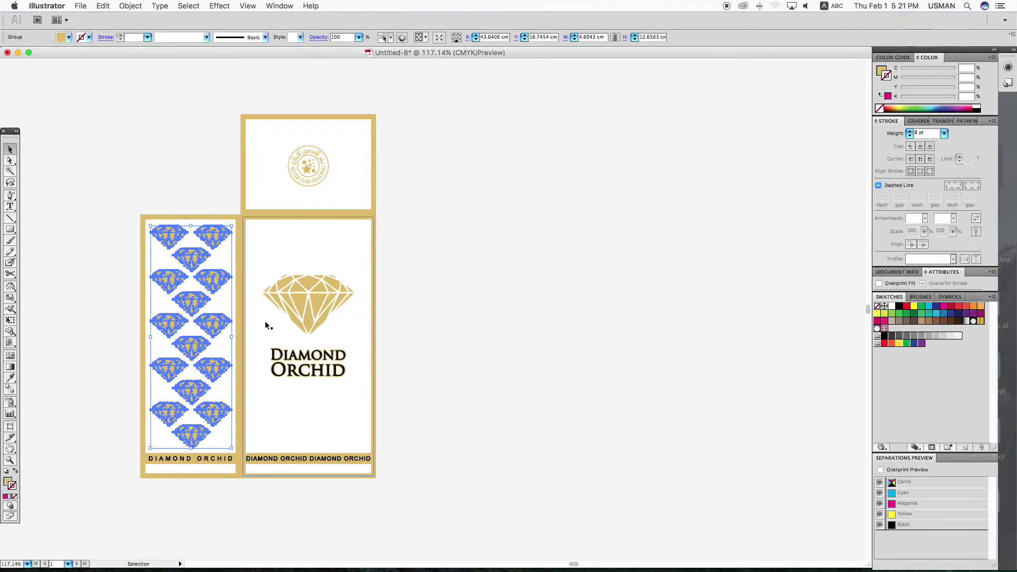
# Lighten the diamond pattern's fill to a pale grey of about 14% K
pyautogui.click(983, 106)
pyautogui.moveTo(901, 97); pyautogui.dragTo(910, 99)
pyautogui.click(689, 212)
# Temporarily delete the left and lower front panel artwork to check, then restore them
pyautogui.click(163, 431)
pyautogui.moveTo(106, 175); pyautogui.dragTo(231, 504)
pyautogui.press('Delete')
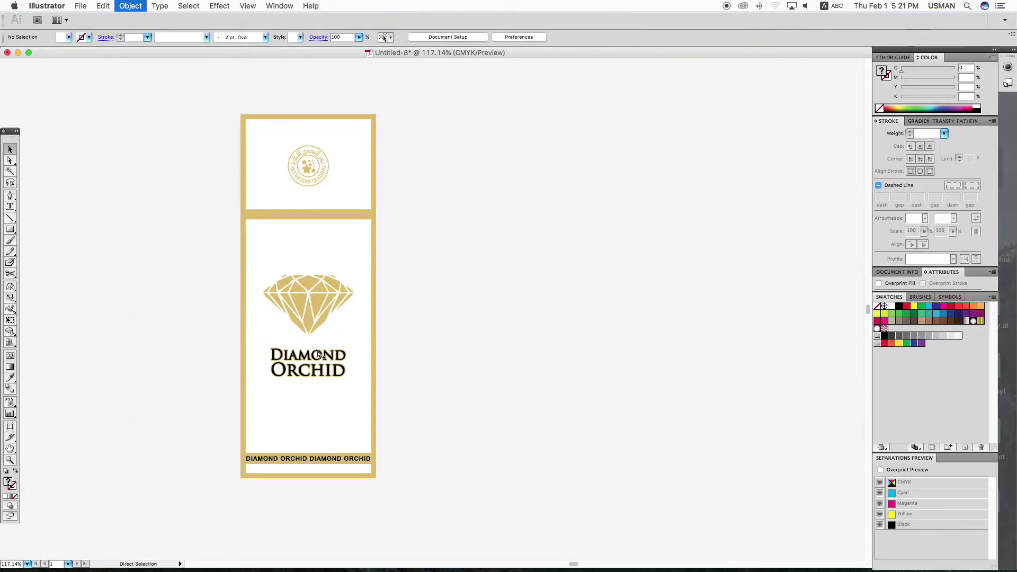
pyautogui.moveTo(204, 231); pyautogui.dragTo(450, 510)
pyautogui.press('Delete')
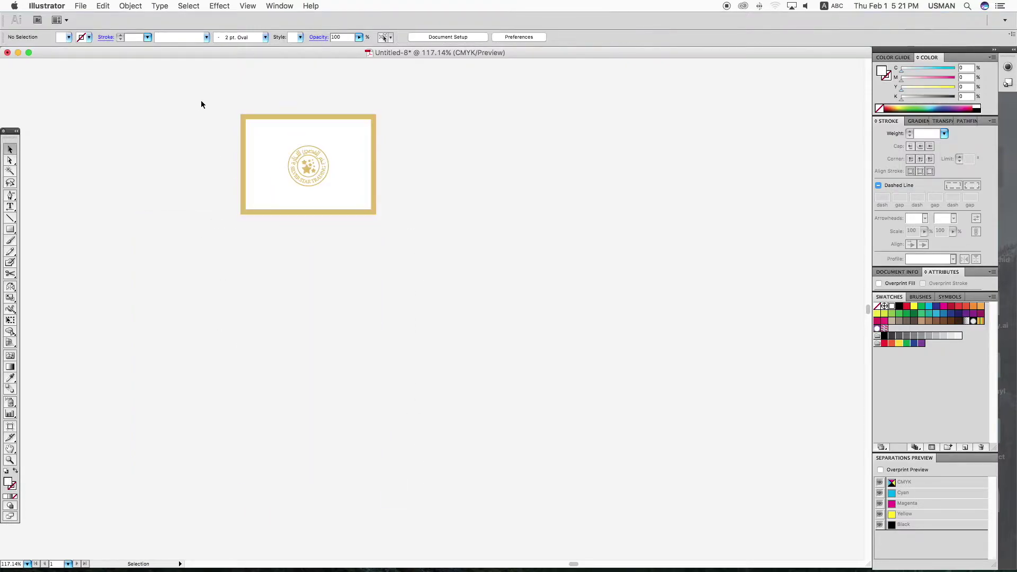
pyautogui.hotkey('ctrl', 'a')
pyautogui.hotkey('ctrl', 'z')
pyautogui.hotkey('ctrl', 'z')
pyautogui.click(519, 339)
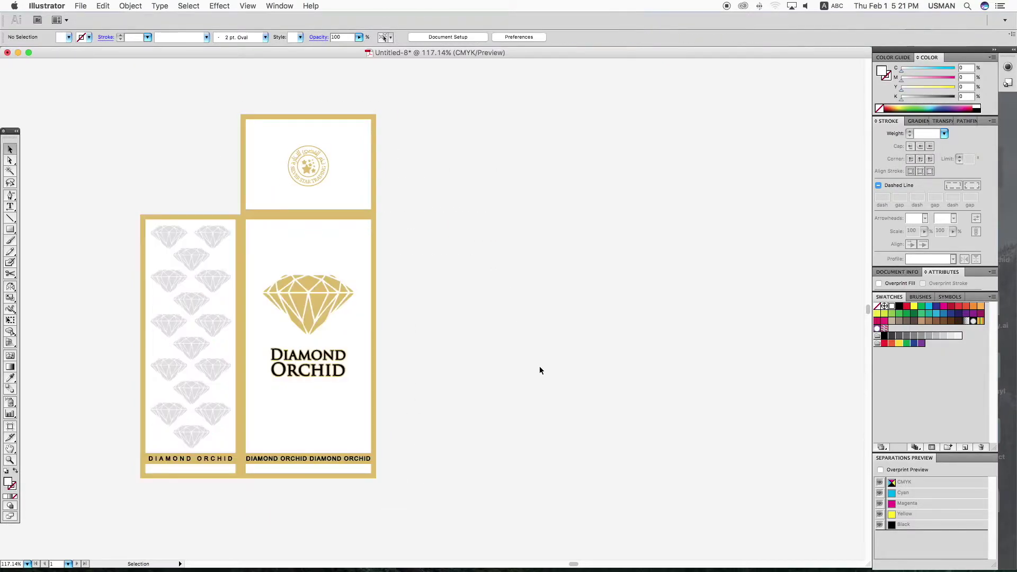
pyautogui.hscroll(3, 477, 376)
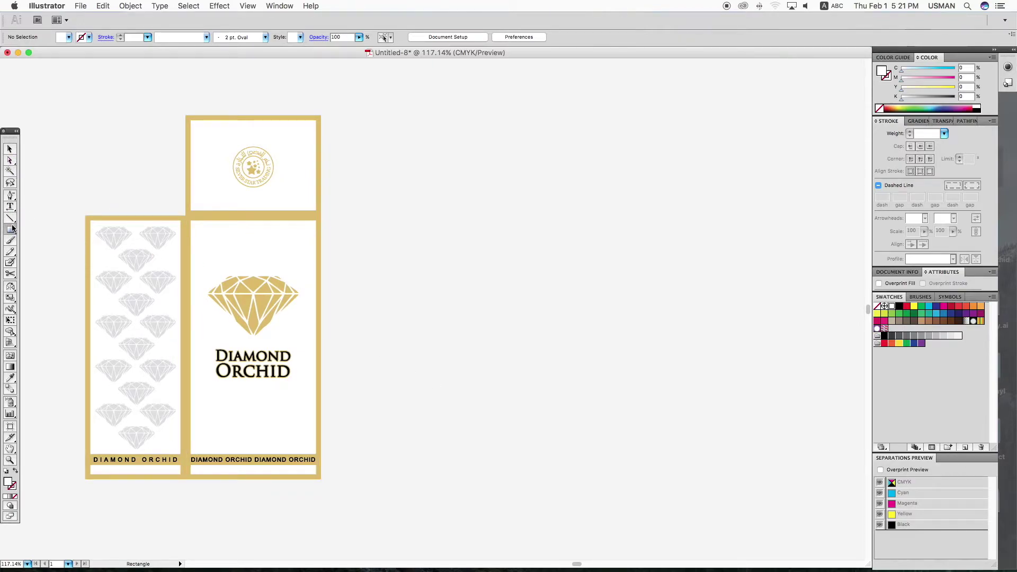
# Draw a rectangle right of the dieline and set its width to 7.7 cm
pyautogui.moveTo(488, 227)
pyautogui.mouseDown()
pyautogui.moveTo(634, 470)
pyautogui.moveTo(609, 464)
pyautogui.mouseUp()
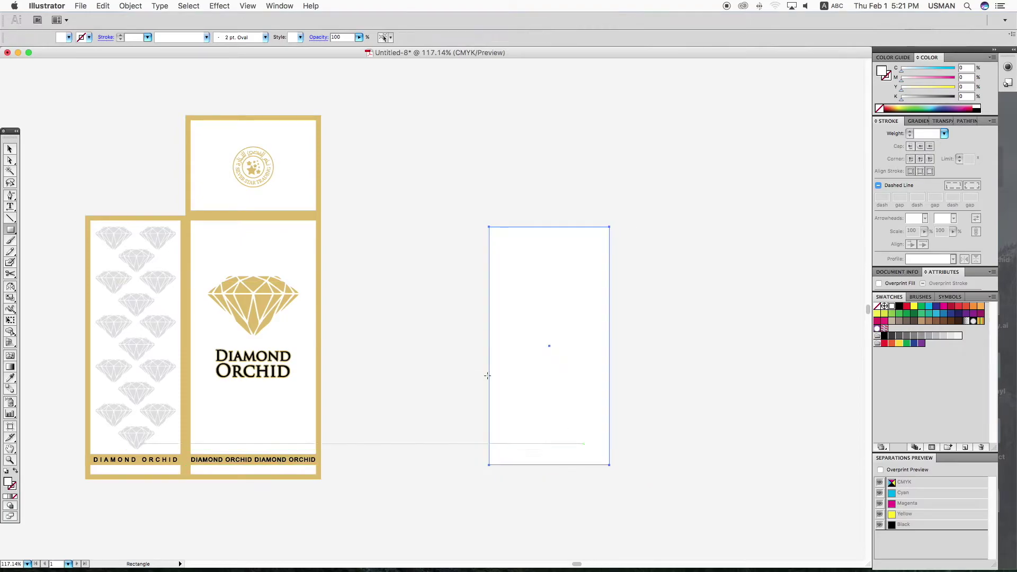
pyautogui.click(242, 261)
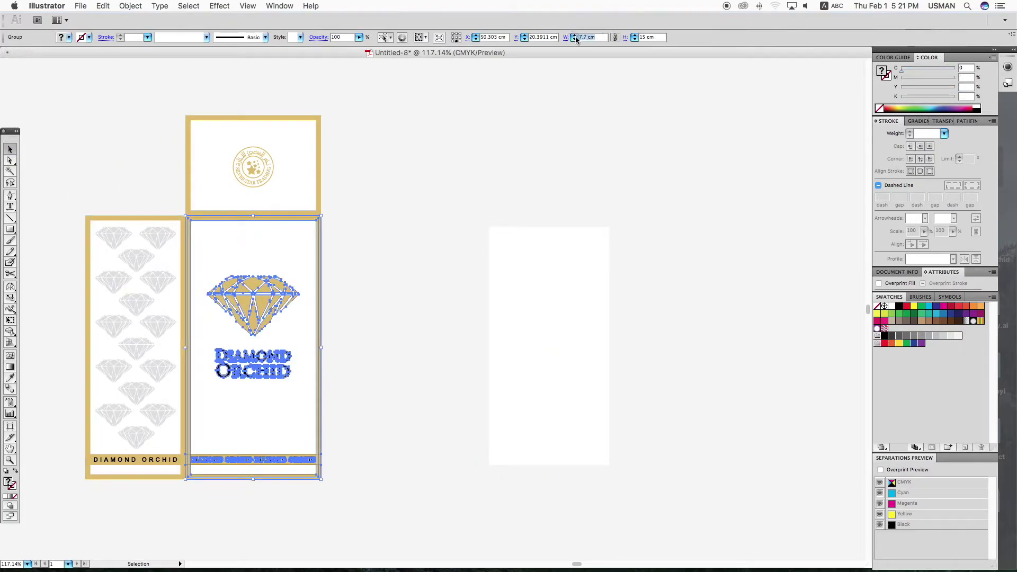
pyautogui.hotkey('ctrl', 'z')
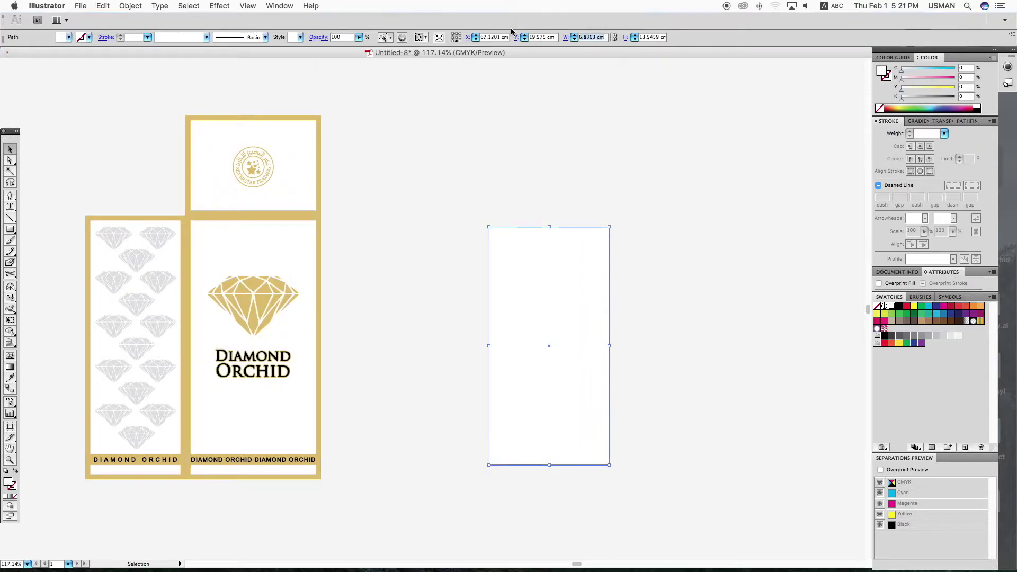
pyautogui.write('7.7')
pyautogui.press('Return')
# Set the rectangle's height to 15 cm and tint its fill light grey
pyautogui.click(319, 305)
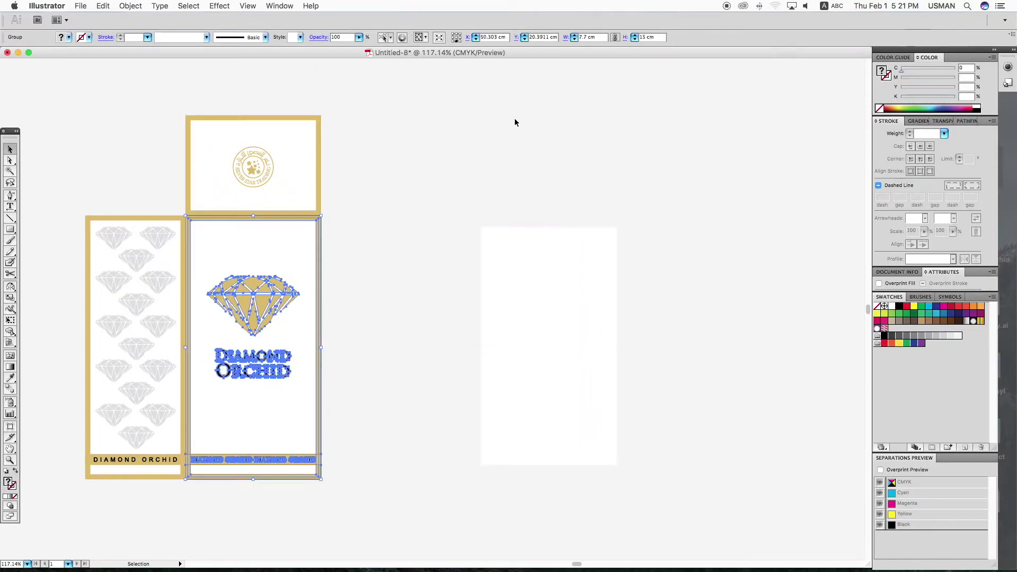
pyautogui.click(594, 302)
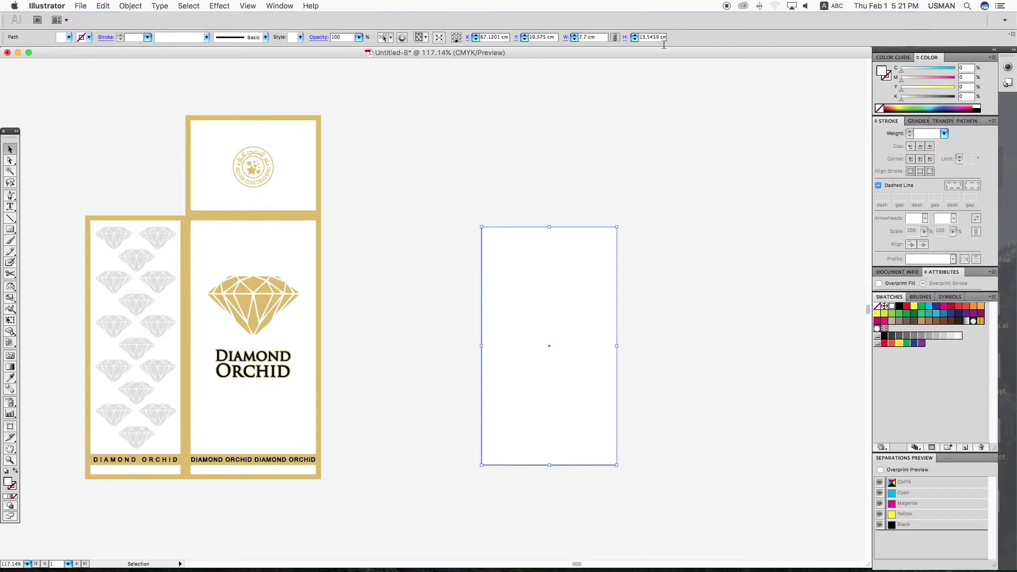
pyautogui.write('15')
pyautogui.press('Return')
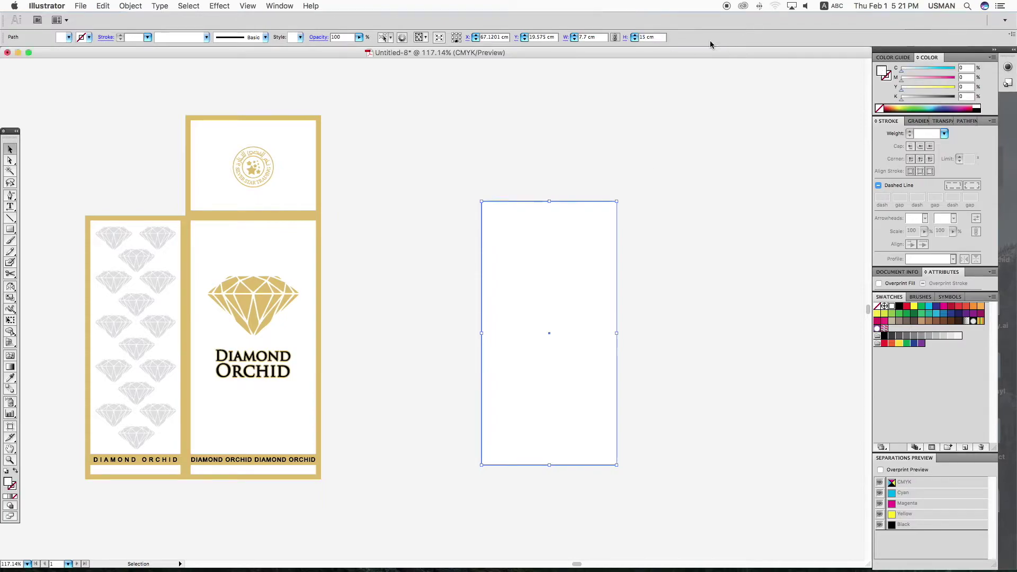
pyautogui.click(906, 99)
pyautogui.click(697, 211)
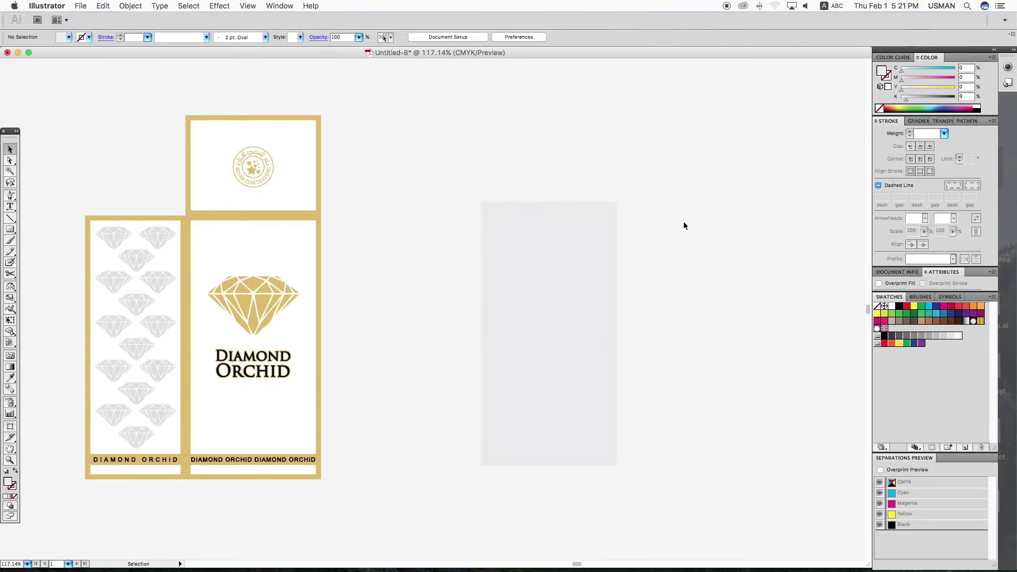
pyautogui.click(311, 311)
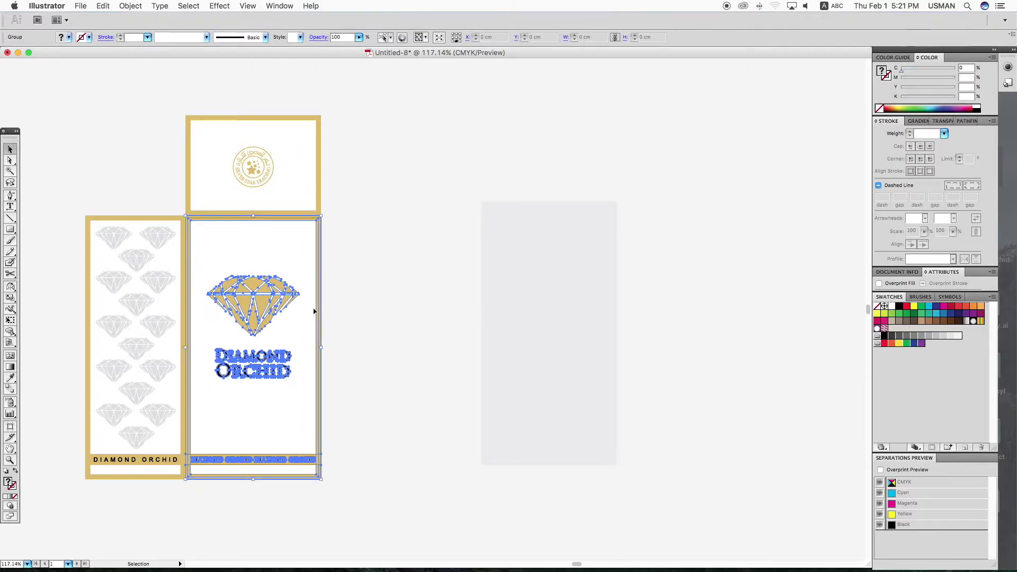
# Save the front panel artwork as a new symbol
pyautogui.click(942, 298)
pyautogui.moveTo(289, 325); pyautogui.dragTo(928, 360)
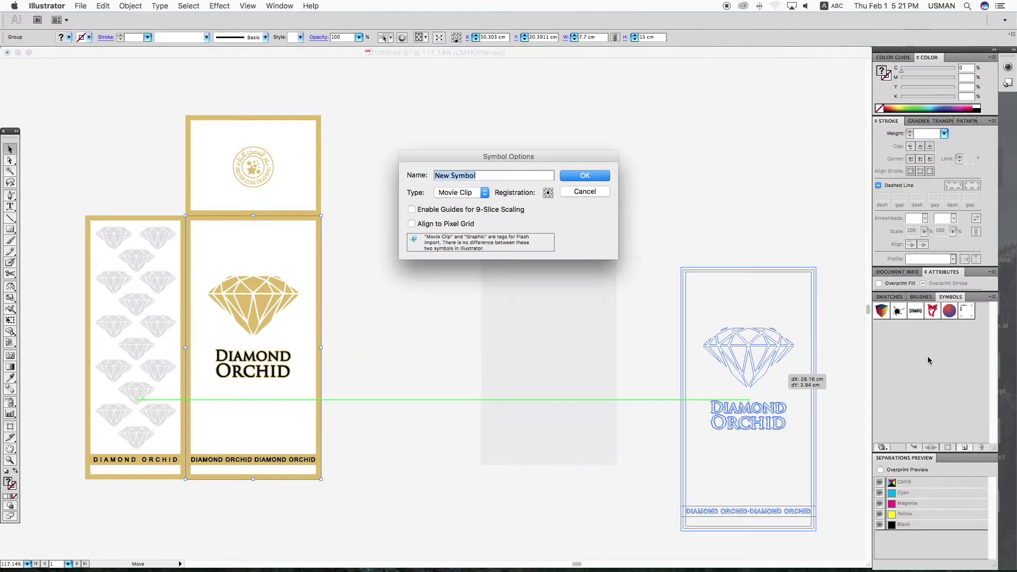
pyautogui.press('Return')
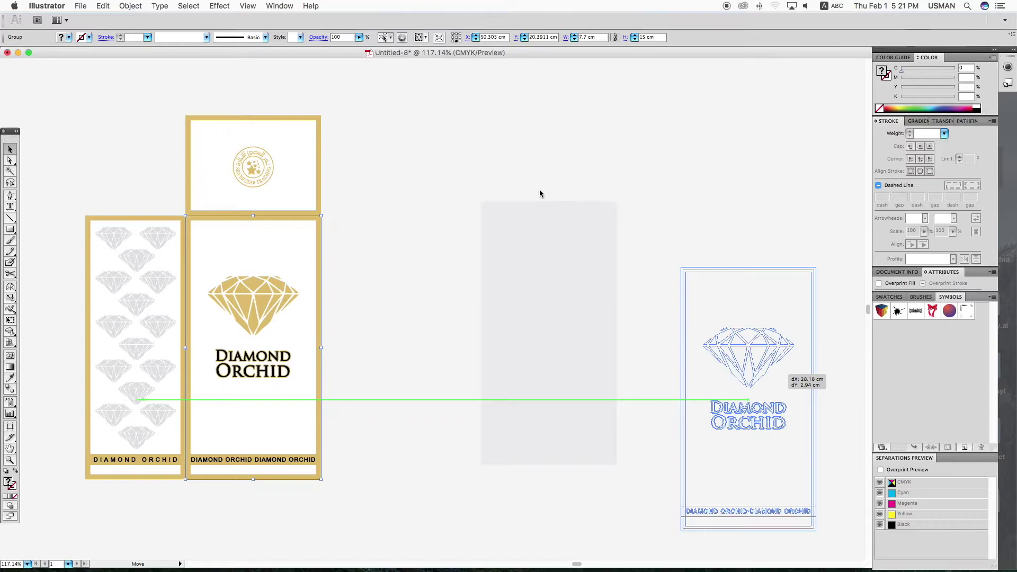
# Rotate the diamond side panel 90° and save it as a symbol
pyautogui.click(159, 272)
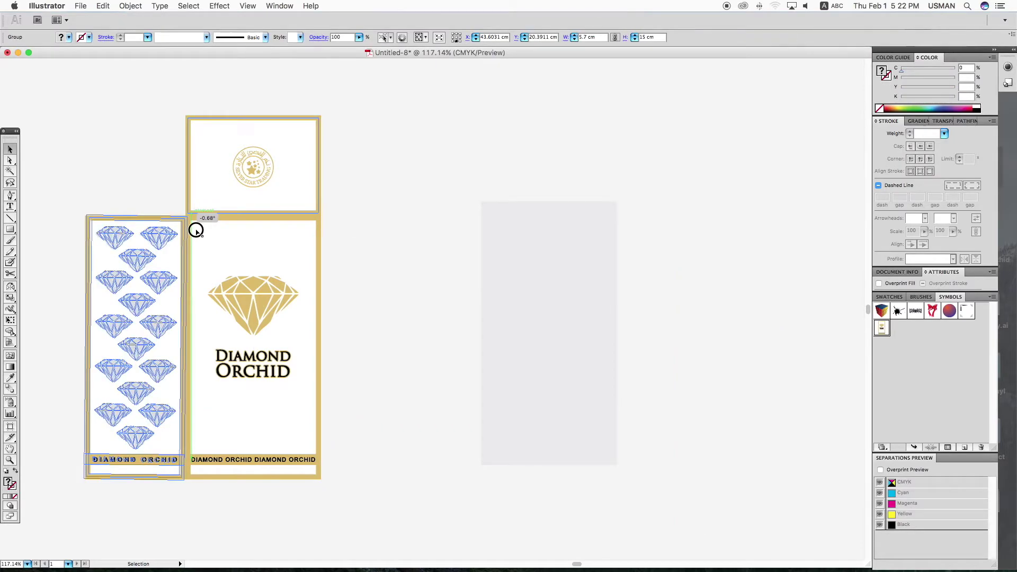
pyautogui.moveTo(191, 213); pyautogui.dragTo(269, 402)
pyautogui.moveTo(145, 342); pyautogui.dragTo(895, 364)
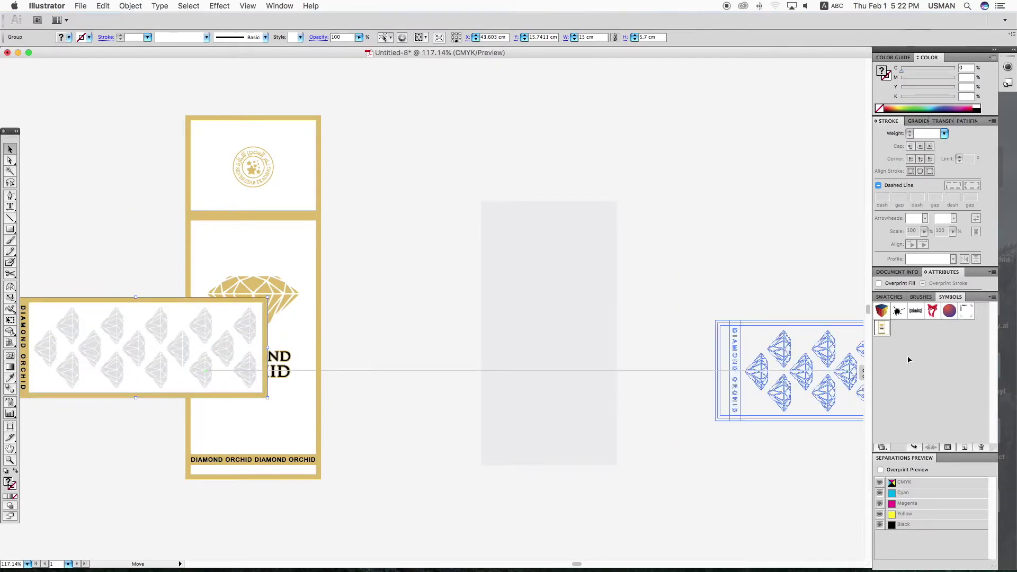
pyautogui.press('Return')
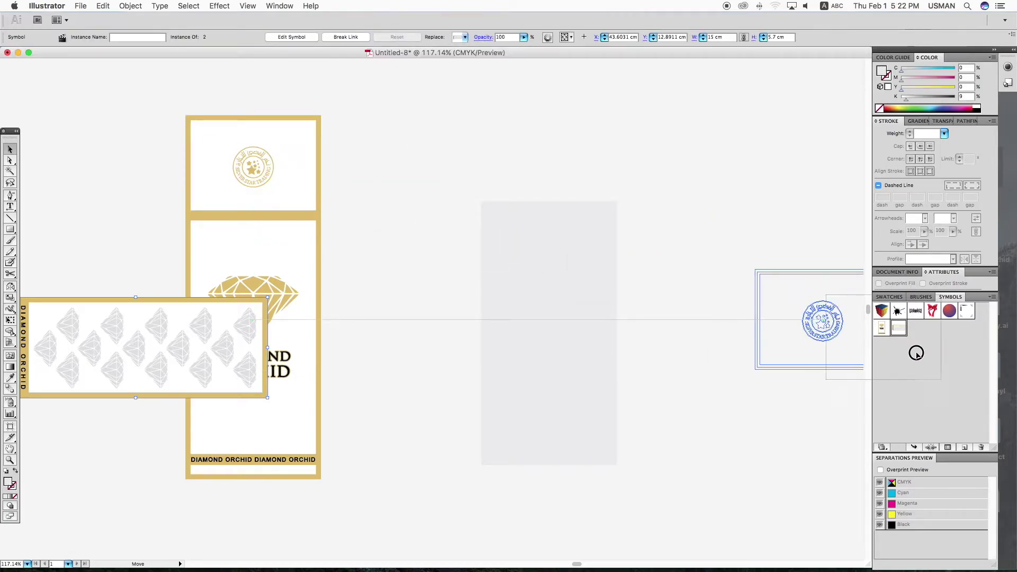
# Save the round top logo as a new symbol
pyautogui.moveTo(634, 269); pyautogui.dragTo(918, 356)
pyautogui.press('Return')
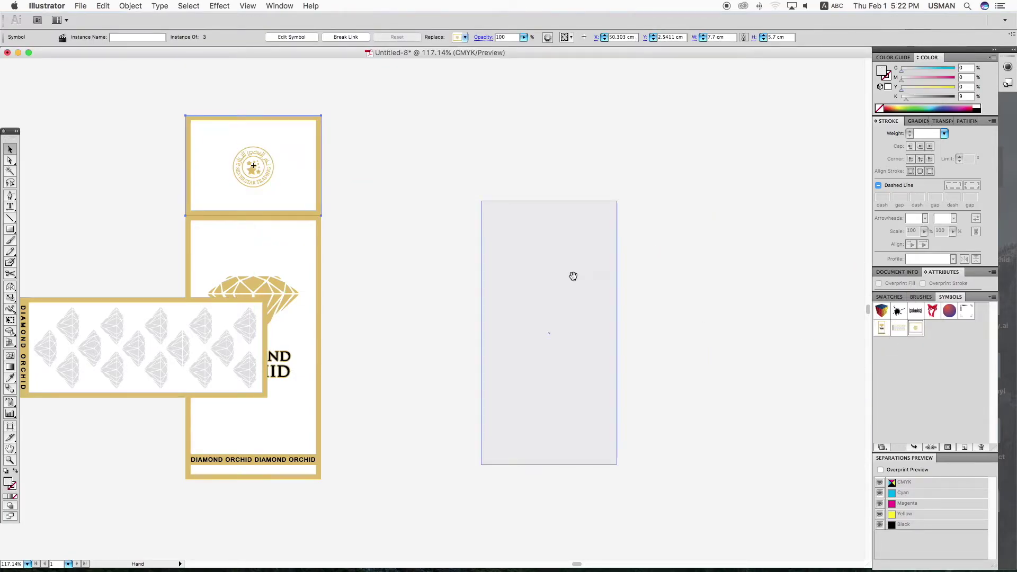
pyautogui.hscroll(5, 572, 272)
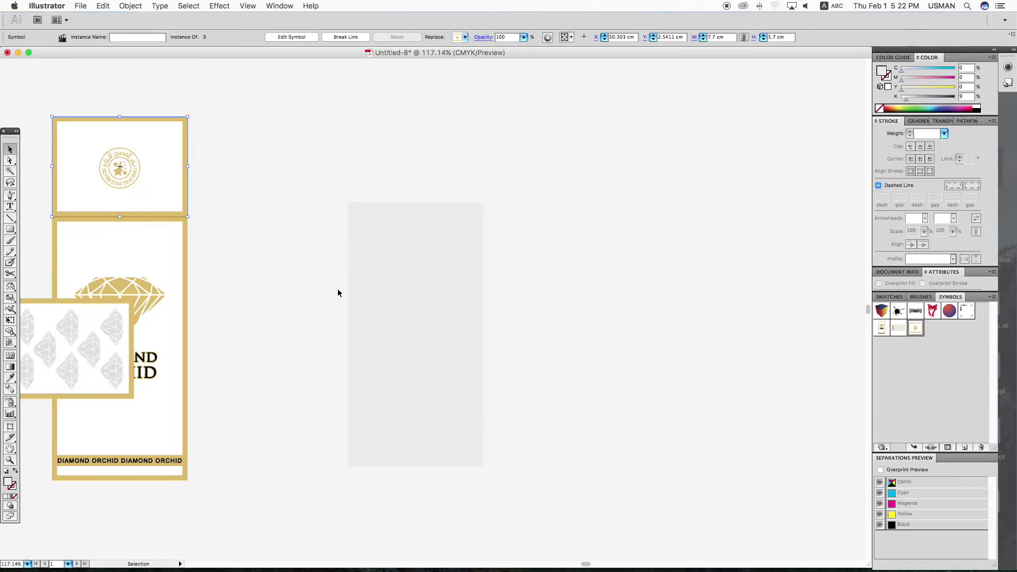
pyautogui.click(370, 289)
# Compute 159.6 in Calculator from the 5.7 cm depth, then close it
pyautogui.press('F4')
pyautogui.press('Escape')
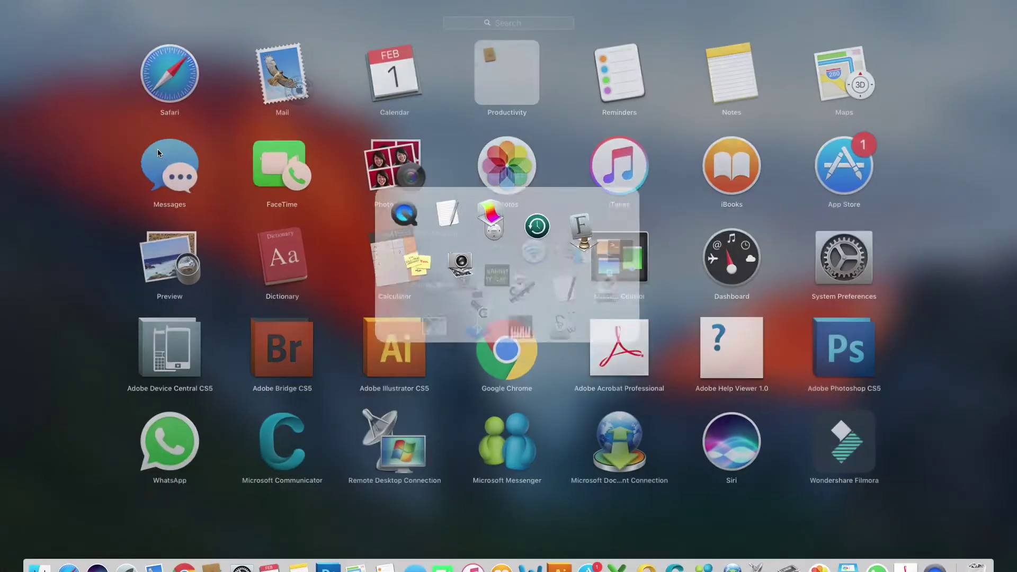
pyautogui.click(407, 266)
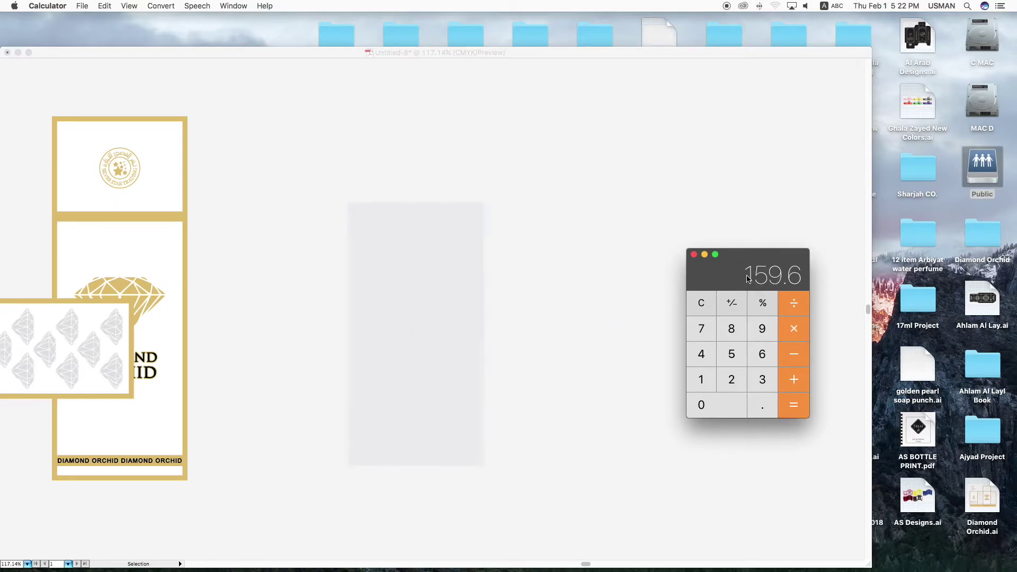
pyautogui.moveTo(702, 267); pyautogui.dragTo(717, 268)
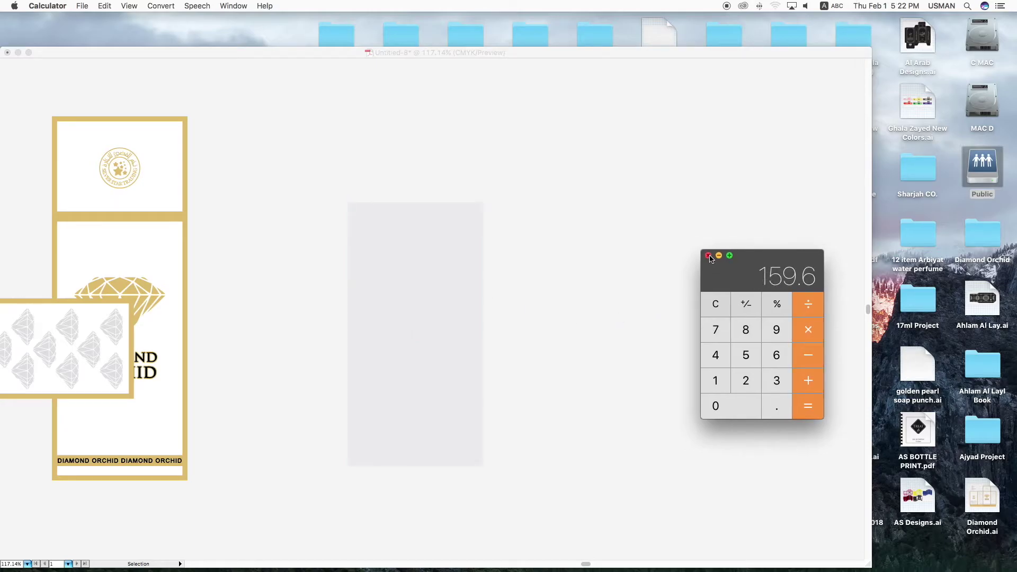
pyautogui.click(708, 256)
pyautogui.click(436, 256)
# Apply Extrude & Bevel to the grey rectangle with preview on and 160 pt depth
pyautogui.click(214, 6)
pyautogui.moveTo(230, 72)
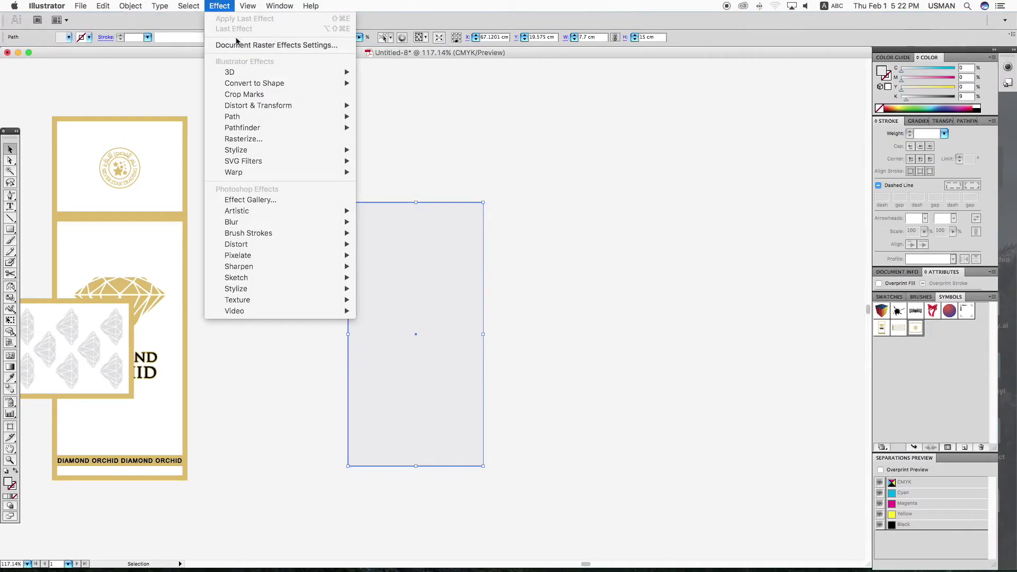
pyautogui.click(424, 76)
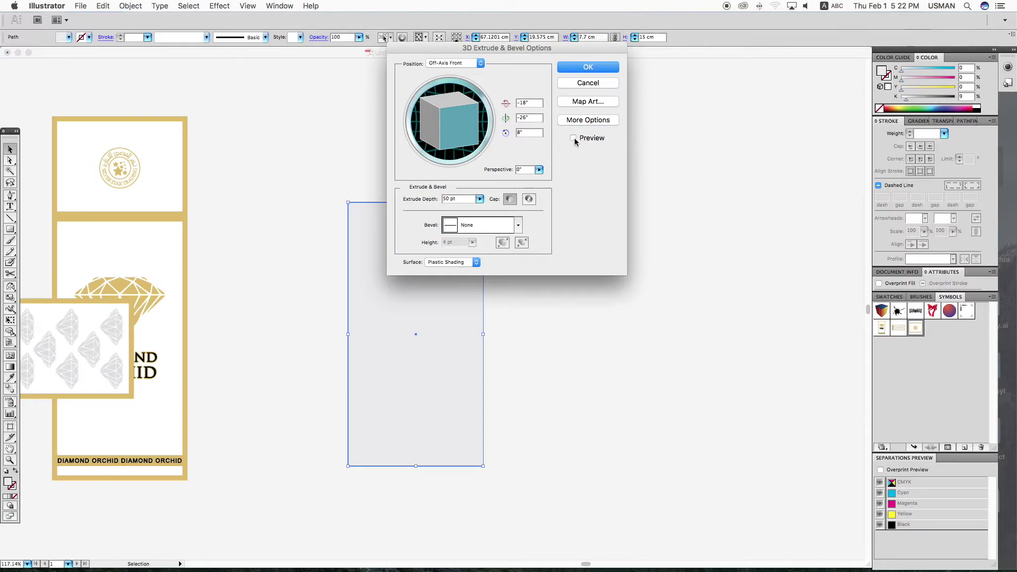
pyautogui.click(573, 139)
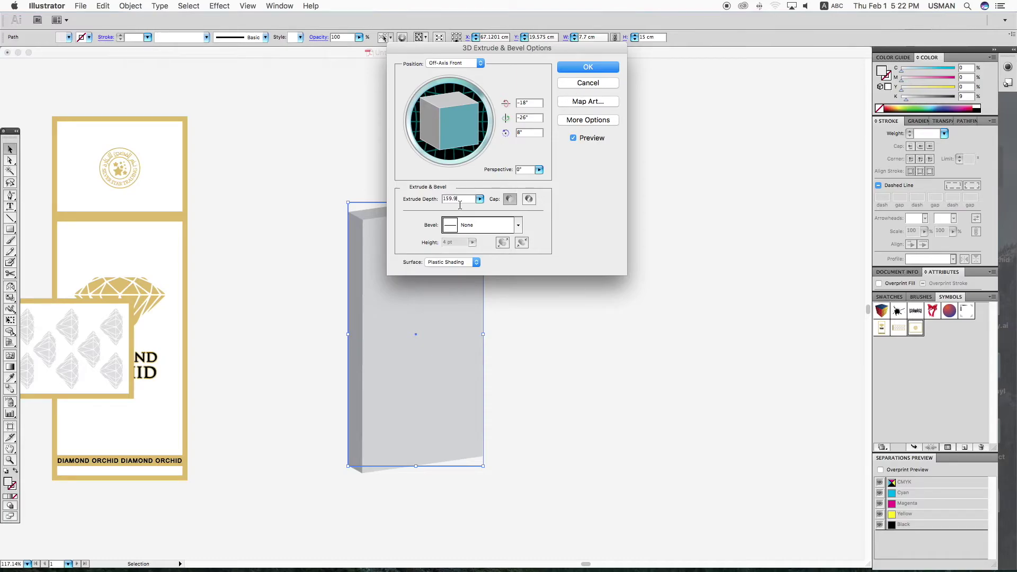
pyautogui.write('160')
pyautogui.moveTo(546, 53); pyautogui.dragTo(657, 187)
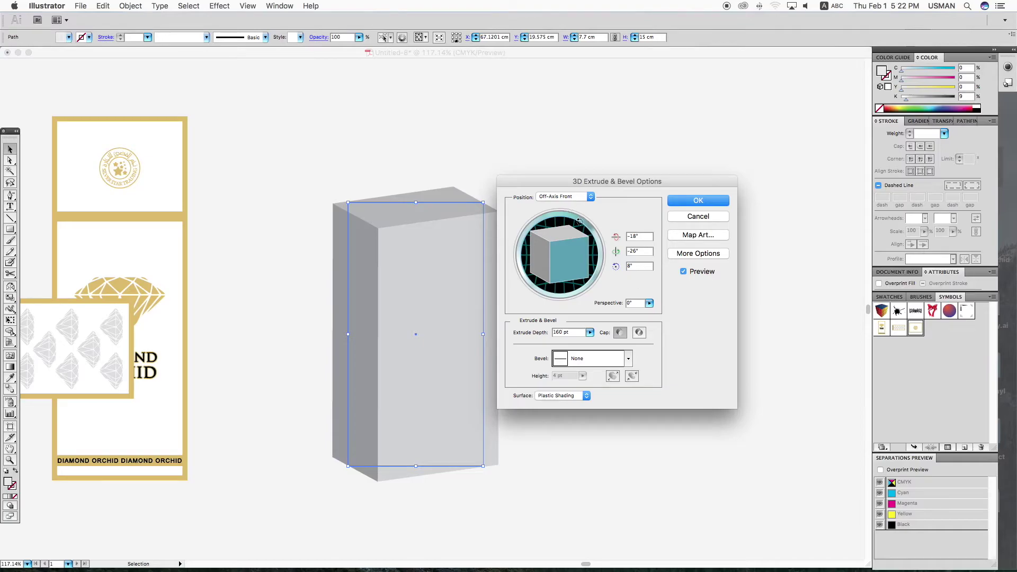
pyautogui.click(590, 198)
pyautogui.click(609, 222)
pyautogui.click(698, 235)
# Map symbols 1, 2 and 3 onto the box's front, left side and top surfaces
pyautogui.click(598, 204)
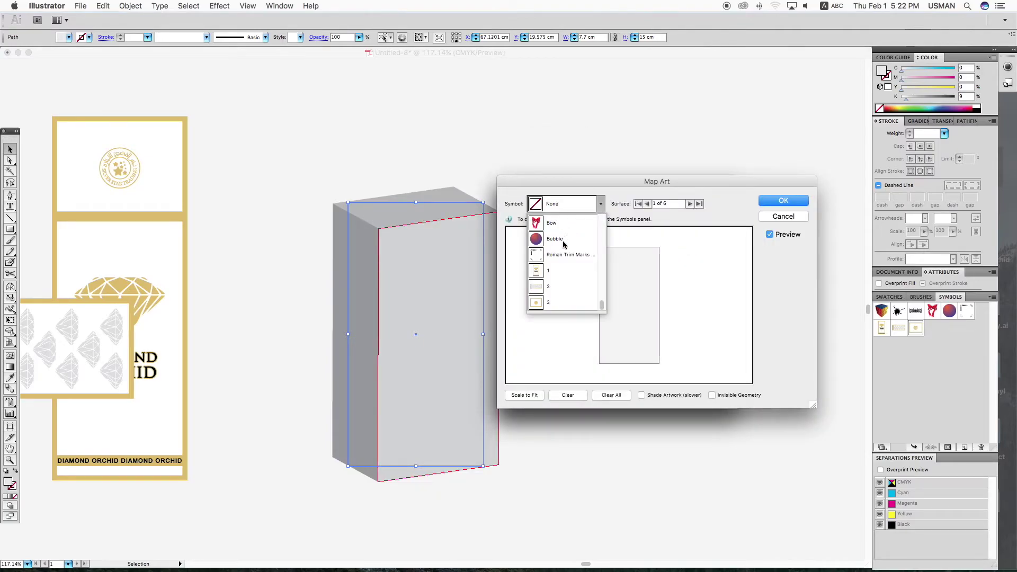
pyautogui.click(539, 275)
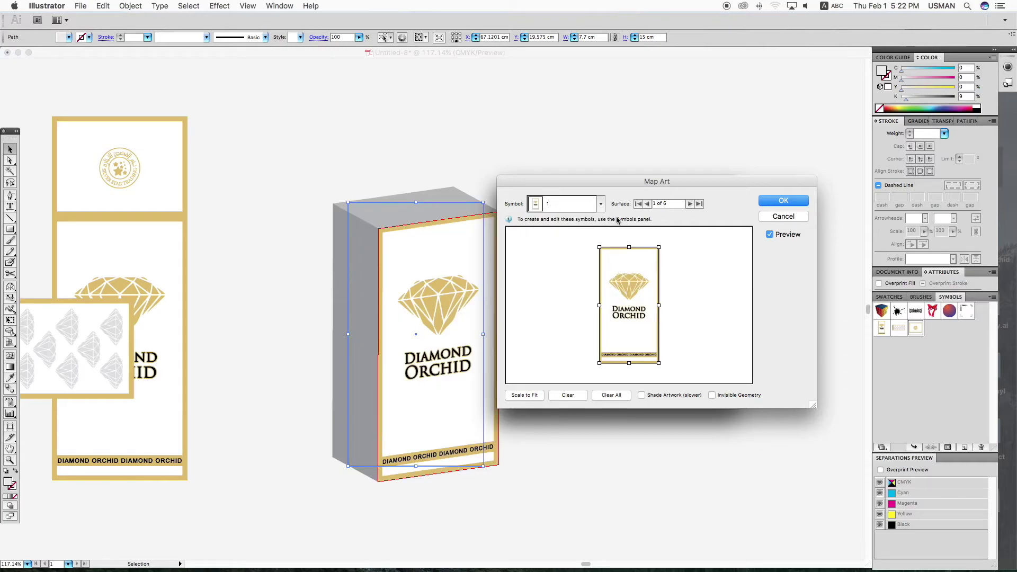
pyautogui.click(689, 204)
pyautogui.click(689, 204)
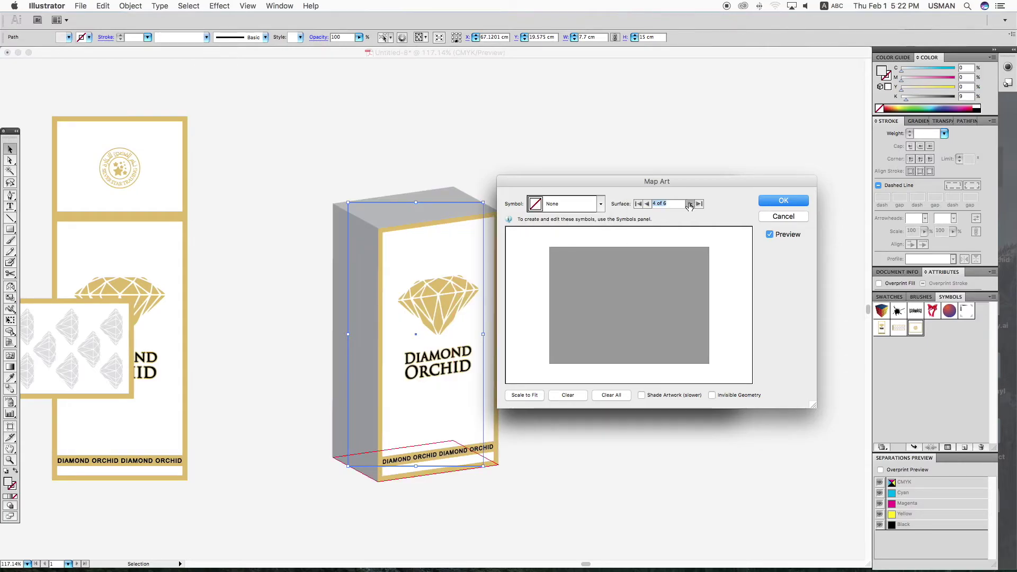
pyautogui.click(689, 204)
pyautogui.click(600, 204)
pyautogui.scroll(-3, 572, 249)
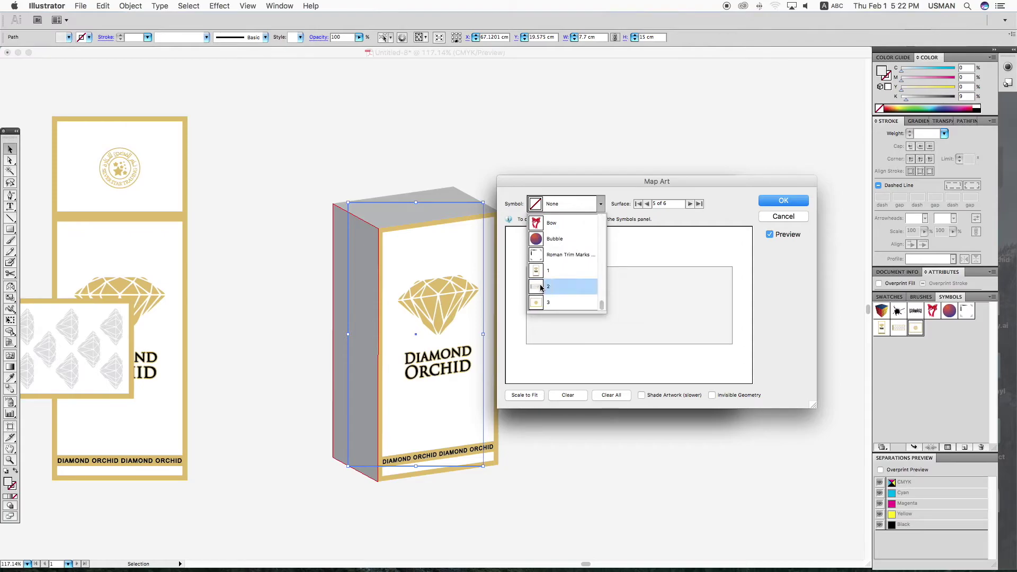
pyautogui.click(540, 288)
pyautogui.click(689, 204)
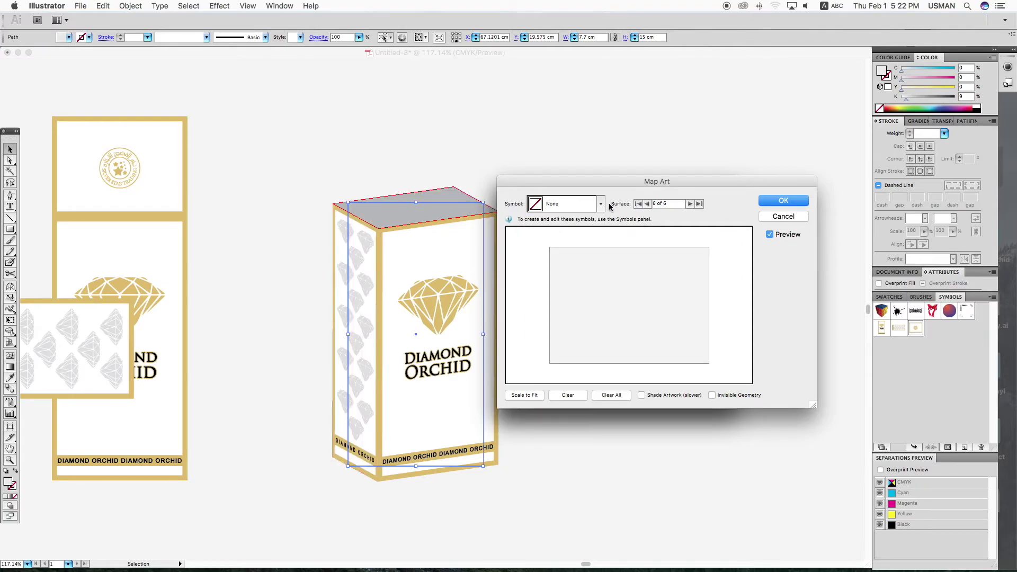
pyautogui.click(600, 204)
pyautogui.scroll(-3, 562, 254)
pyautogui.click(539, 303)
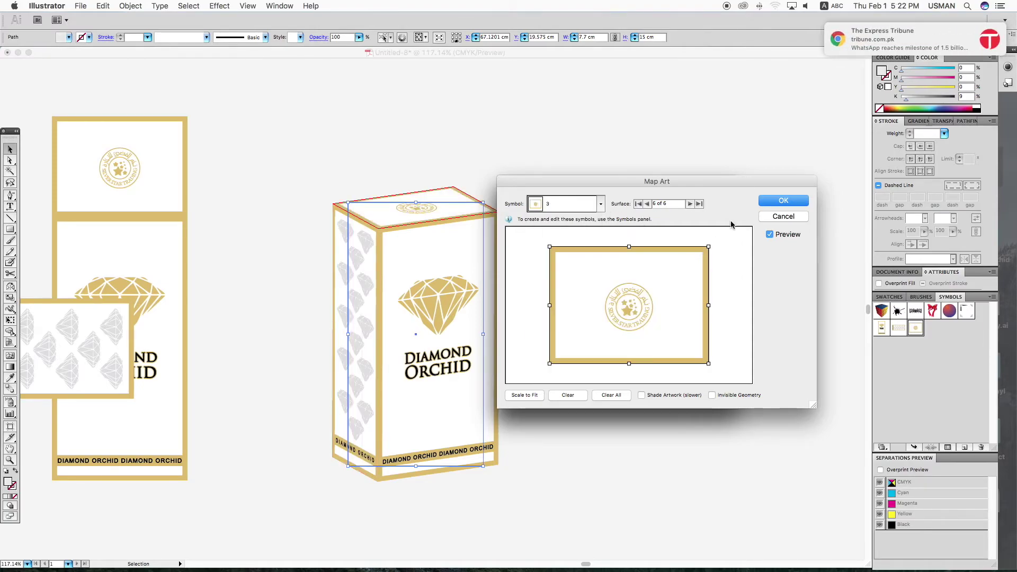
# Confirm the 3D settings and expand the box's appearance into editable artwork
pyautogui.click(779, 203)
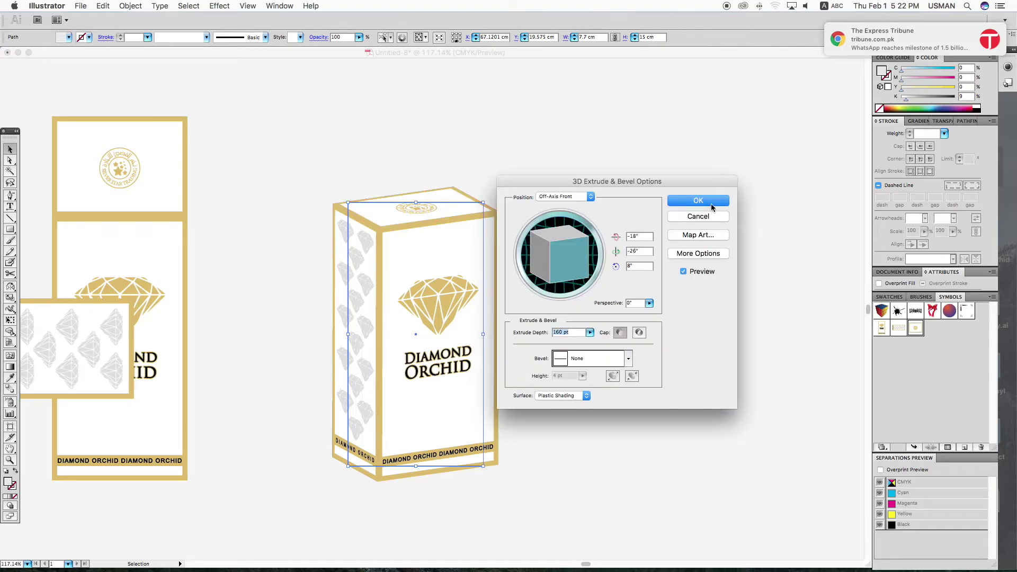
pyautogui.click(711, 201)
pyautogui.click(129, 6)
pyautogui.click(151, 120)
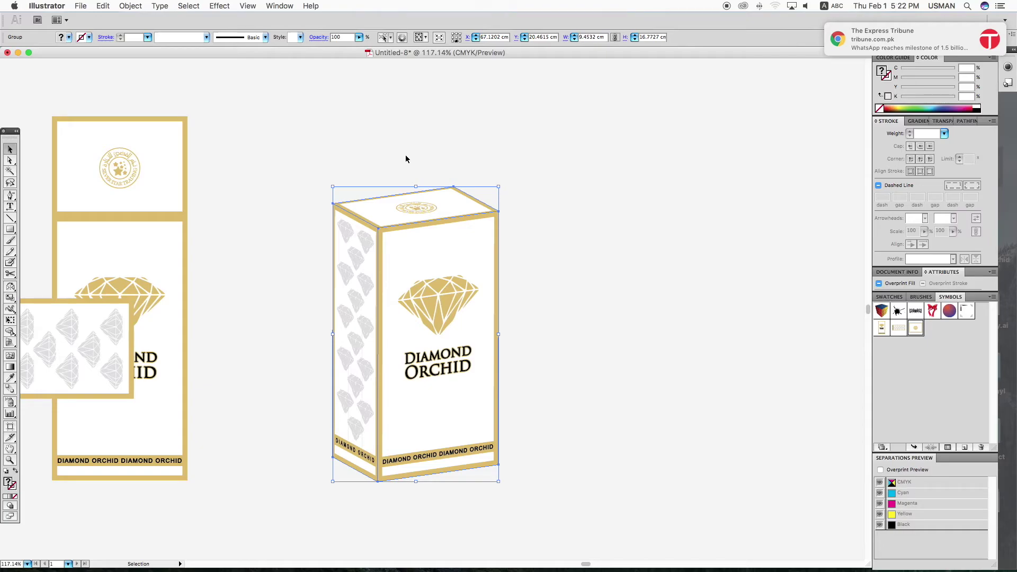
# Delete the flat dieline artwork and zoom in on the 3D box
pyautogui.click(406, 159)
pyautogui.press('super+minus')
pyautogui.press('super+minus')
pyautogui.moveTo(136, 170); pyautogui.dragTo(233, 350)
pyautogui.press('Delete')
pyautogui.moveTo(414, 365); pyautogui.dragTo(196, 350)
pyautogui.press('z')
pyautogui.moveTo(115, 207); pyautogui.dragTo(377, 411)
pyautogui.press('v')
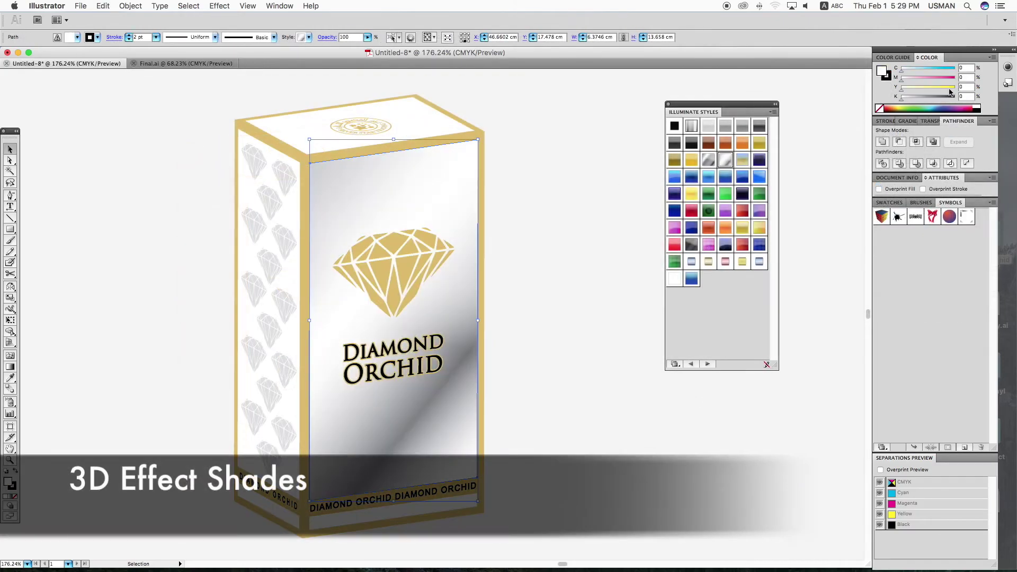
# Give the box's left side and top faces a metallic silver Illuminate style
pyautogui.click(596, 222)
pyautogui.rightClick(534, 176)
pyautogui.click(291, 220)
pyautogui.click(726, 160)
pyautogui.click(361, 125)
pyautogui.rightClick(482, 125)
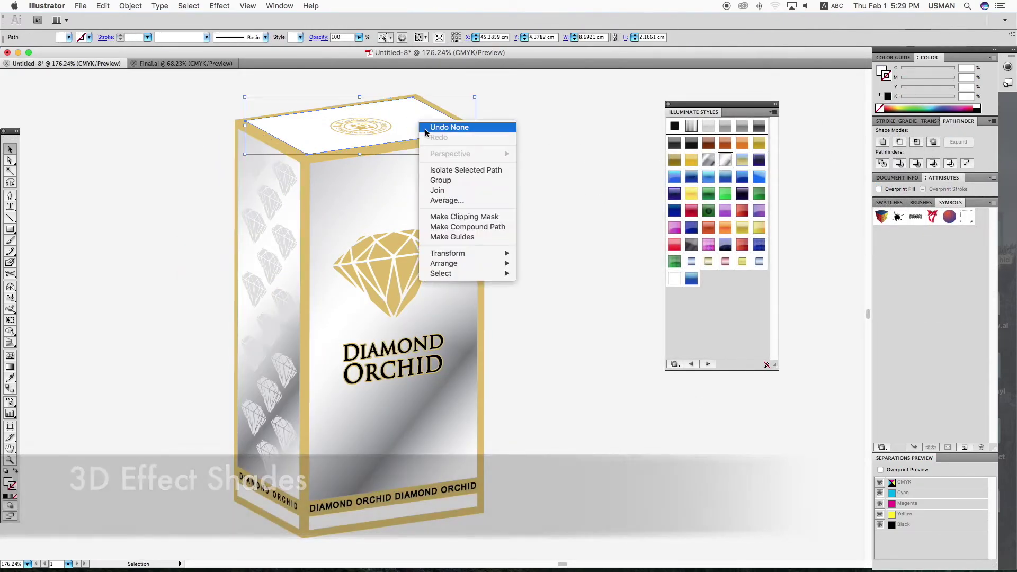
pyautogui.click(725, 160)
pyautogui.rightClick(535, 128)
pyautogui.click(245, 154)
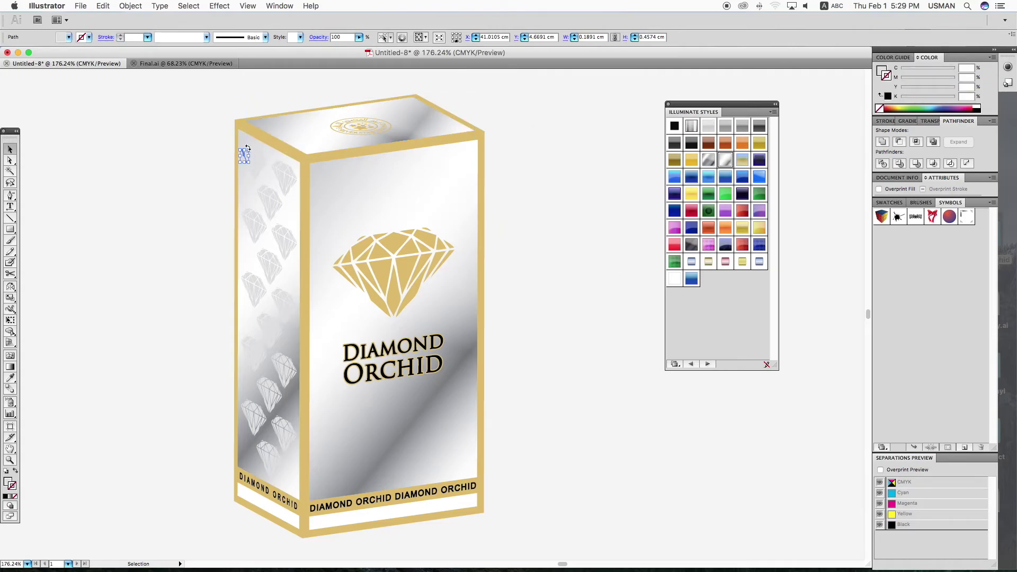
# Apply a shiny gold style to the gold elements and a glossy style to the side diamonds
pyautogui.click(407, 274)
pyautogui.hotkey('ctrl', 'a')
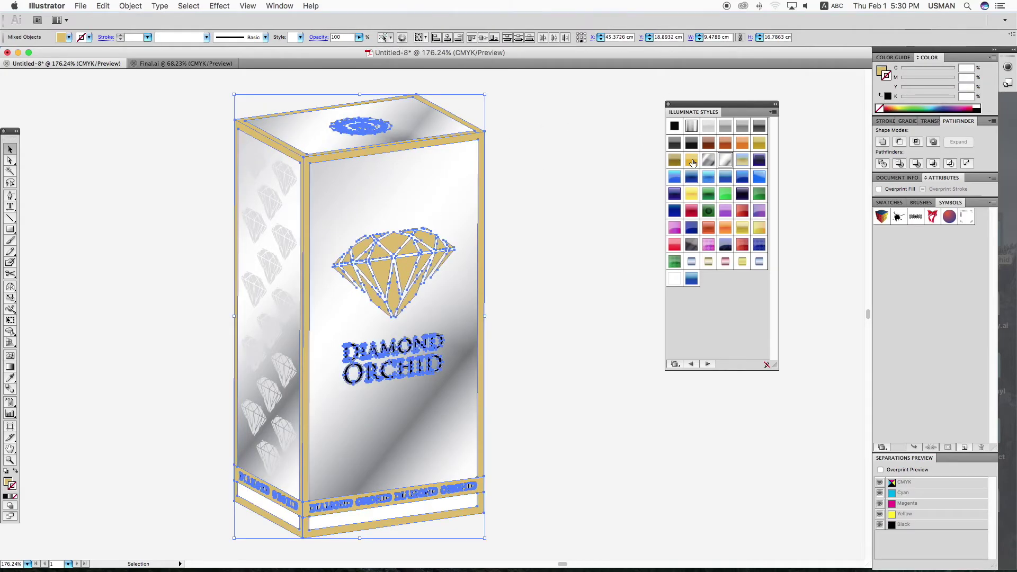
pyautogui.click(759, 143)
pyautogui.hotkey('shift', 'ctrl', 'a')
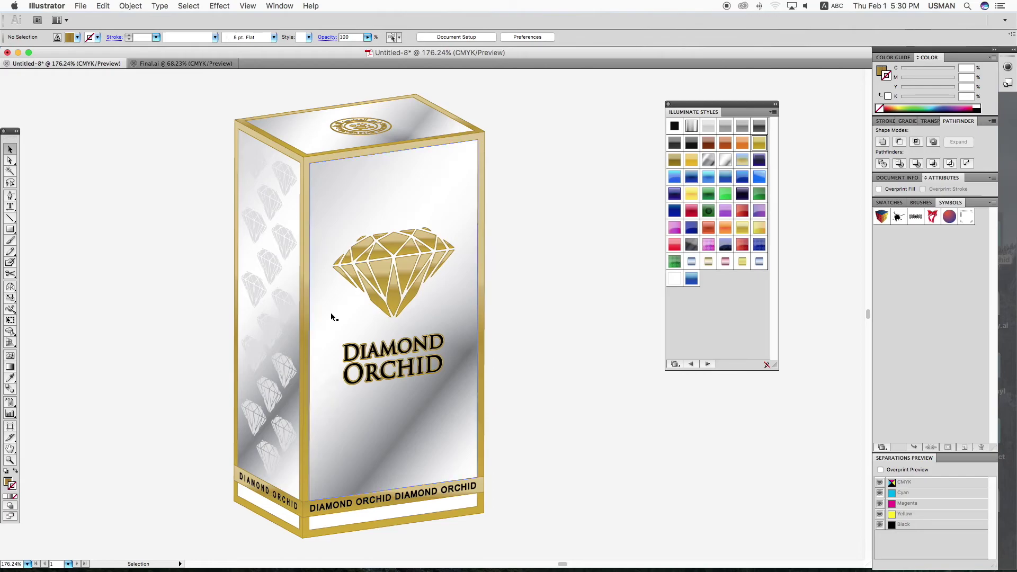
pyautogui.click(267, 265)
pyautogui.click(587, 234)
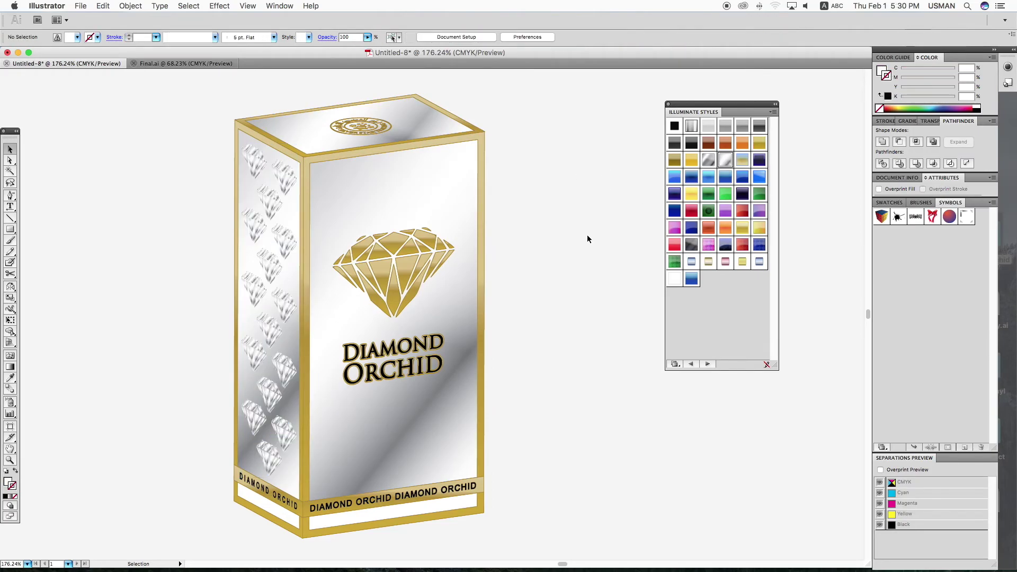
pyautogui.click(668, 104)
# Give the bottom white band a reflective style and zoom back out
pyautogui.moveTo(195, 91); pyautogui.dragTo(583, 503)
pyautogui.click(392, 518)
pyautogui.click(279, 6)
pyautogui.click(471, 406)
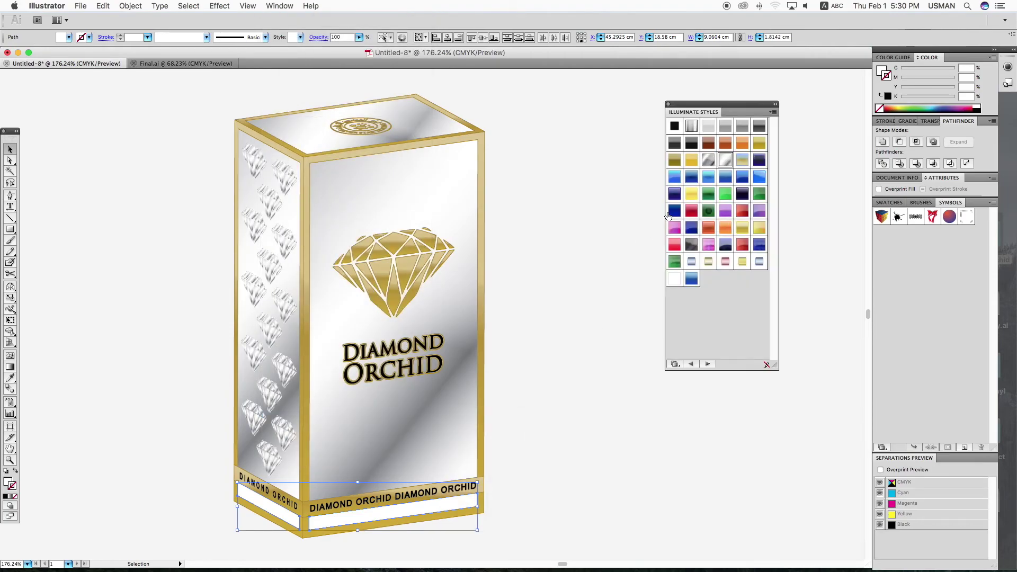
pyautogui.click(724, 163)
pyautogui.click(568, 170)
pyautogui.press('super+minus')
pyautogui.press('super+minus')
pyautogui.press('super+minus')
pyautogui.press('super+minus')
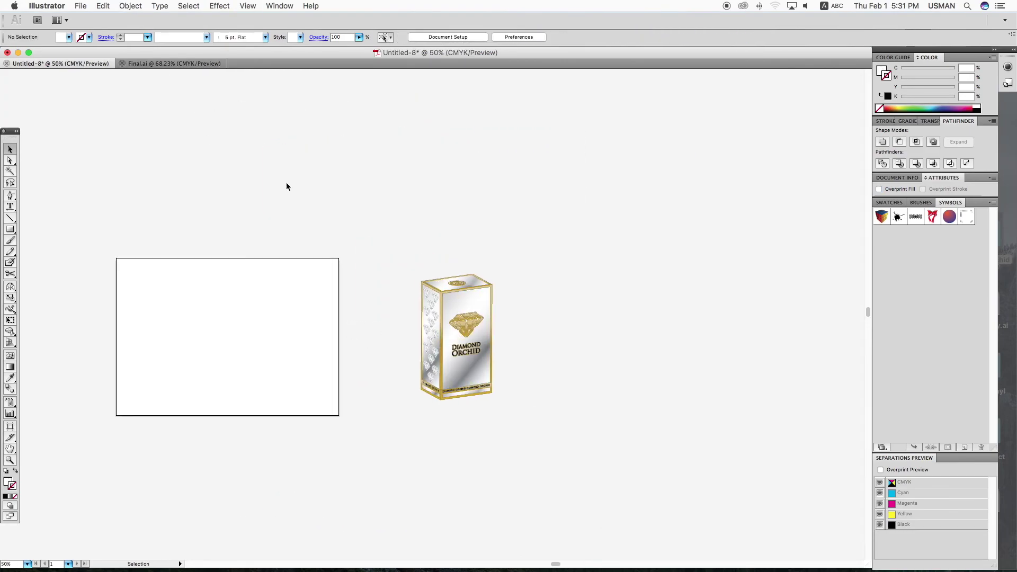
# Paste the flat dieline from Final.ai and move the 3D box beside it
pyautogui.press('super+grave')
pyautogui.click(423, 211)
pyautogui.press('super+c')
pyautogui.press('super+grave')
pyautogui.press('super+v')
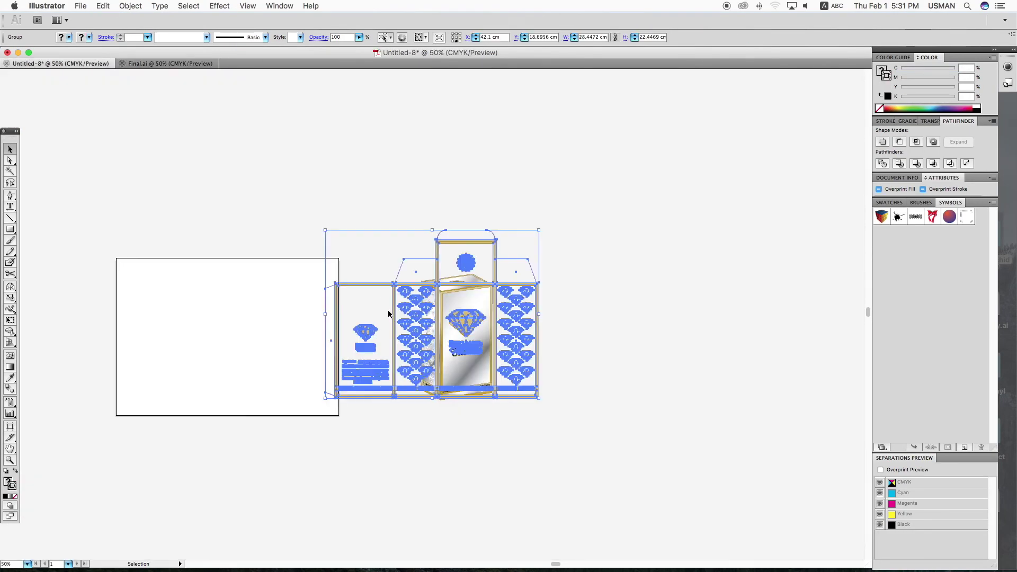
pyautogui.click(532, 421)
pyautogui.press('super+0')
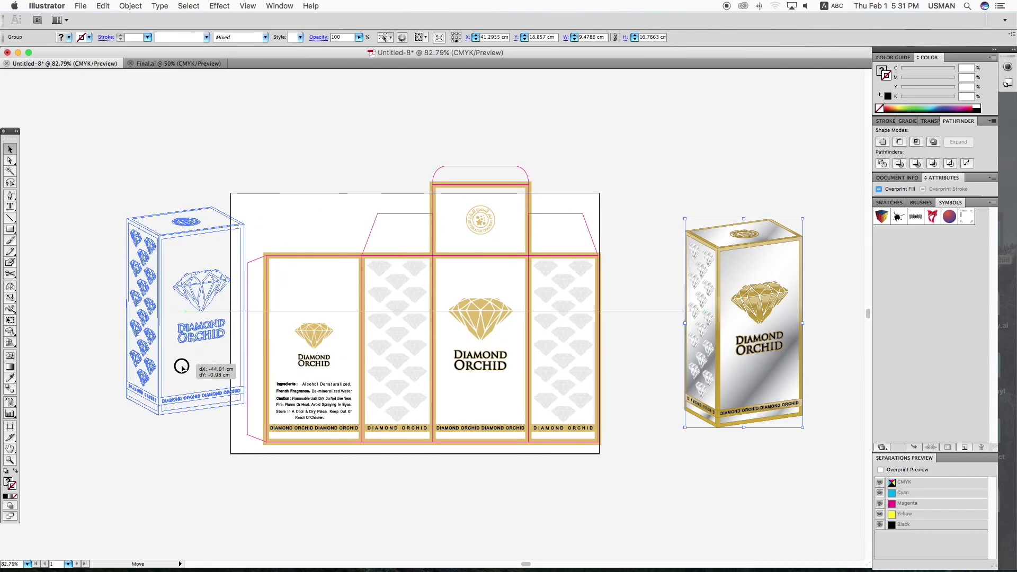
pyautogui.moveTo(741, 345); pyautogui.dragTo(183, 345)
# Widen the artboard's sides and bottom to enclose both the box and dieline
pyautogui.hotkey('shift', 'o')
pyautogui.moveTo(263, 324); pyautogui.dragTo(100, 325)
pyautogui.moveTo(633, 324); pyautogui.dragTo(648, 324)
pyautogui.moveTo(374, 454); pyautogui.dragTo(374, 487)
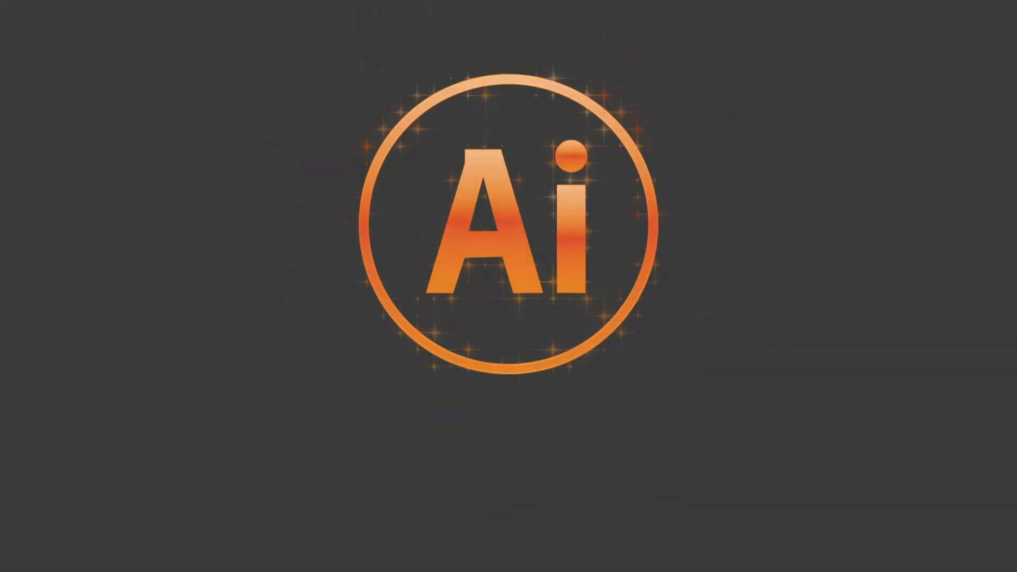